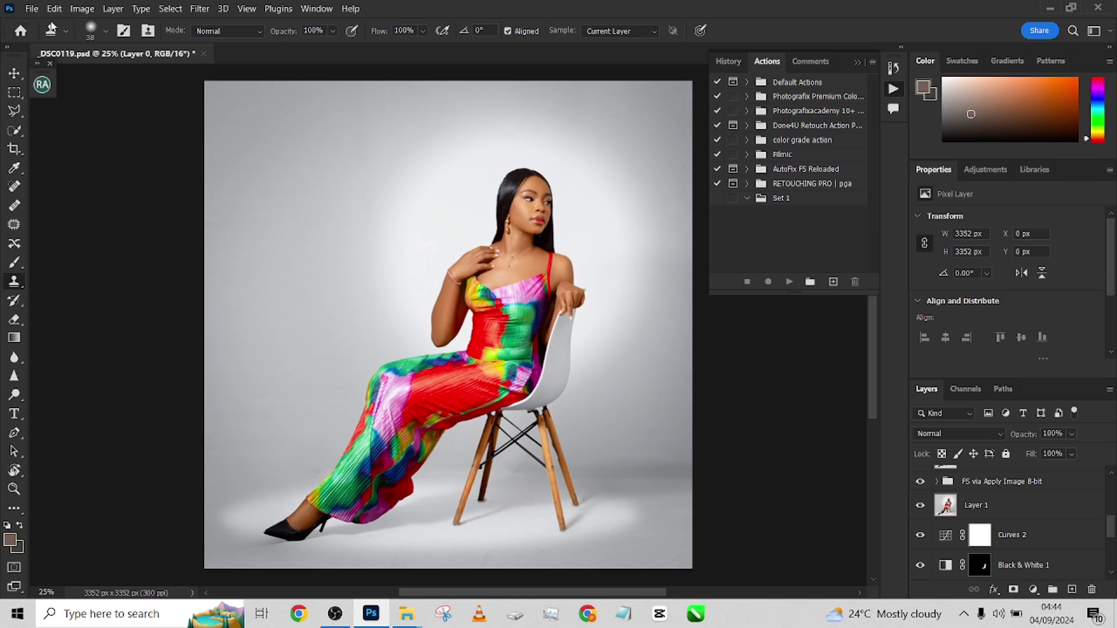
Purge all cached data from Photoshop's memory, accept that it is irreversible, and collapse the Actions panel
click(54, 8)
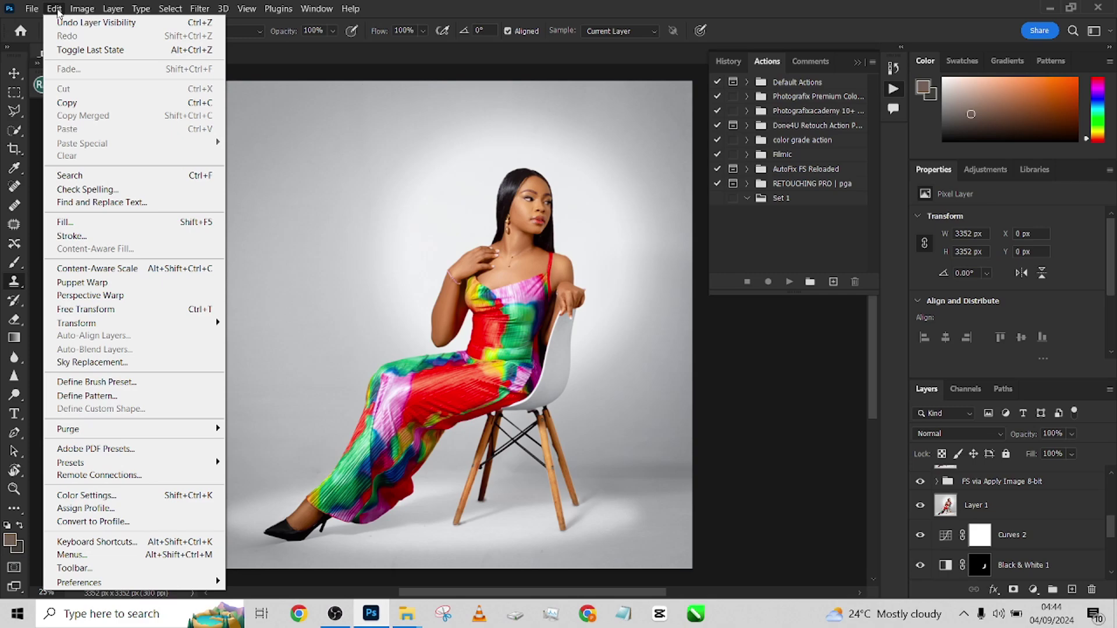
mouse_move(99, 429)
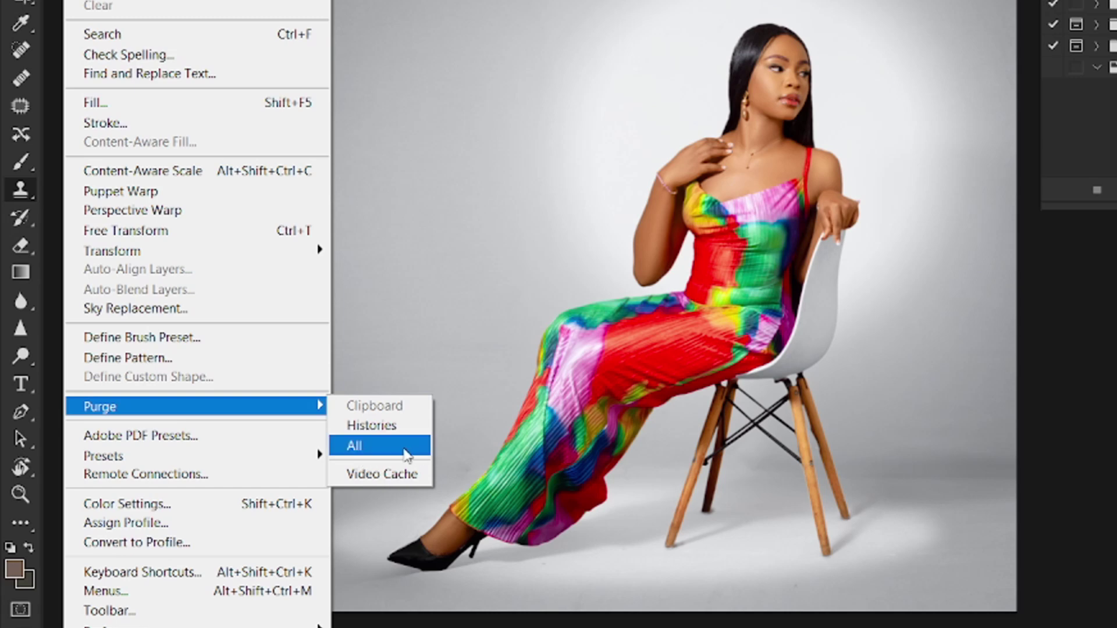
click(407, 448)
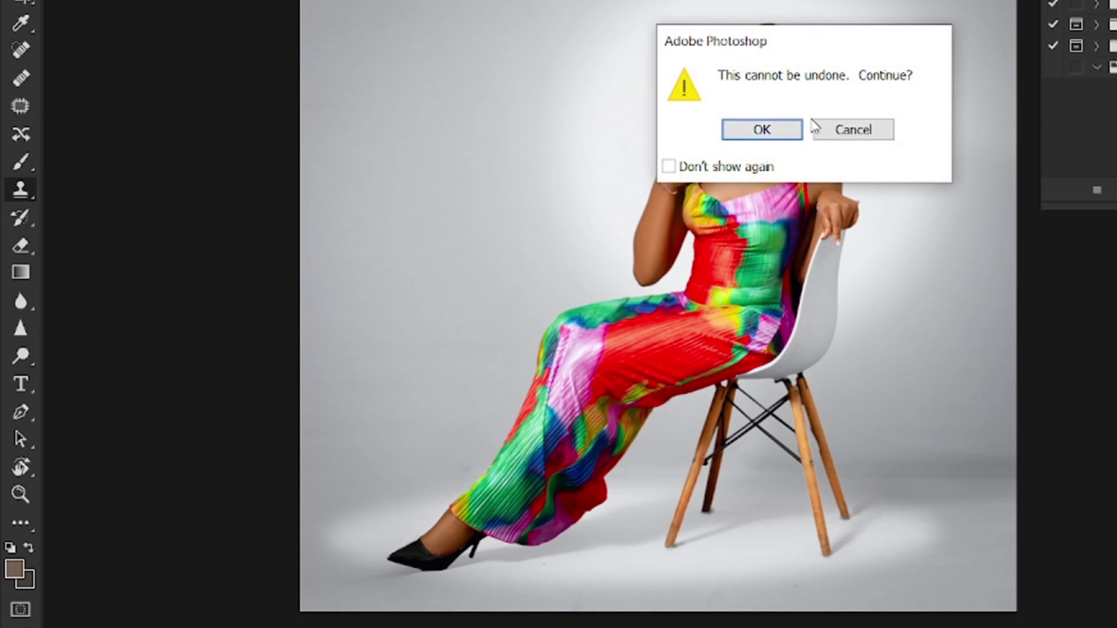
click(786, 135)
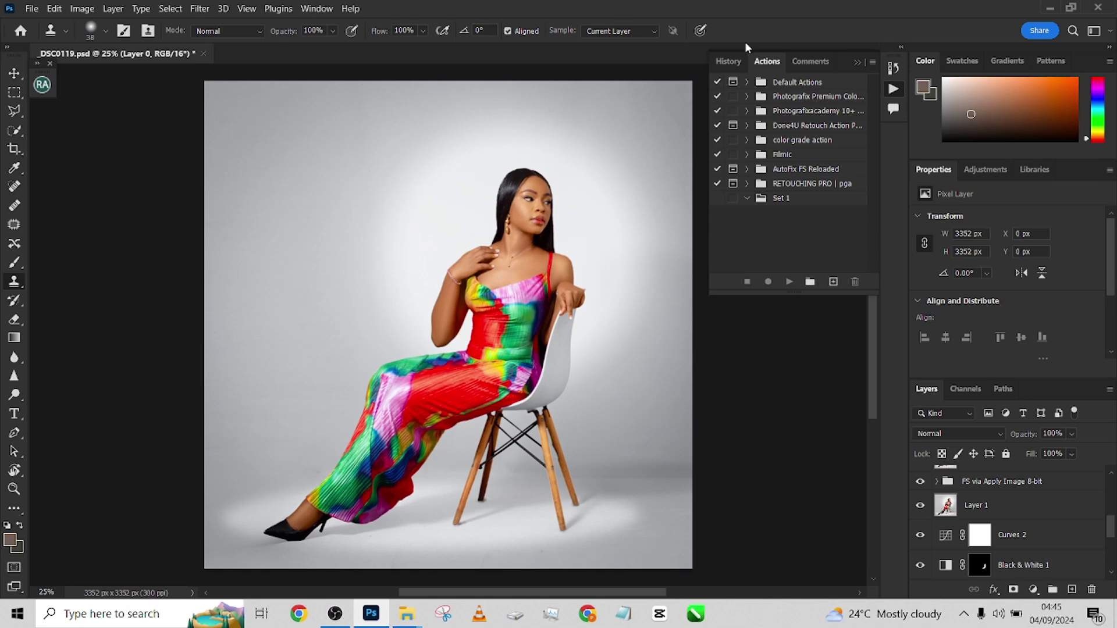
click(855, 64)
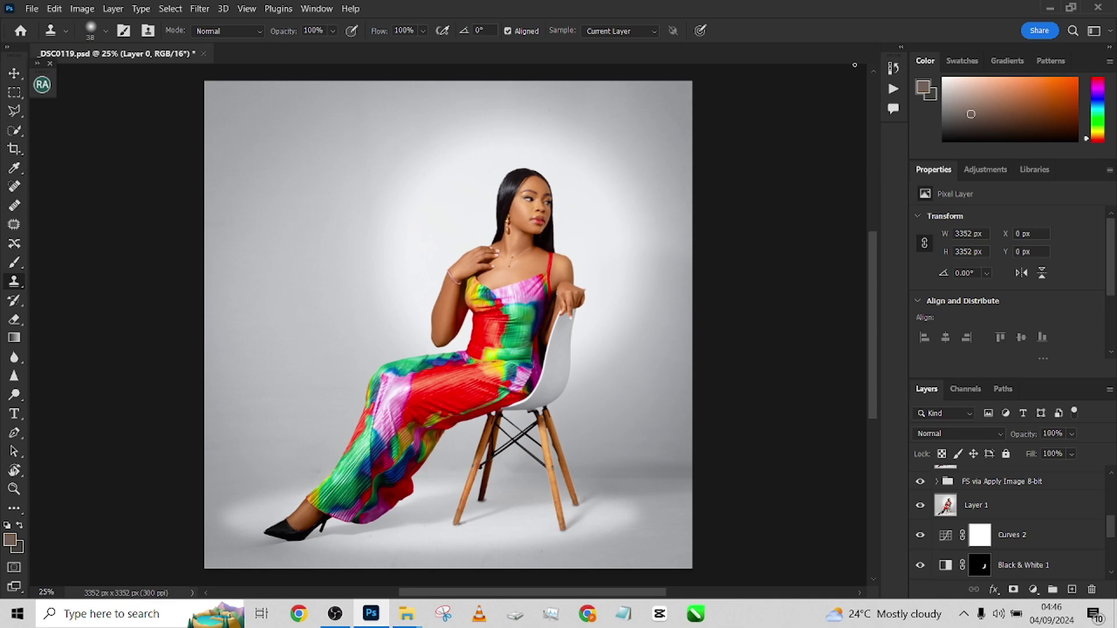
Open the Scratch Disks preferences and compare the listed drives with their free space in File Explorer
click(54, 8)
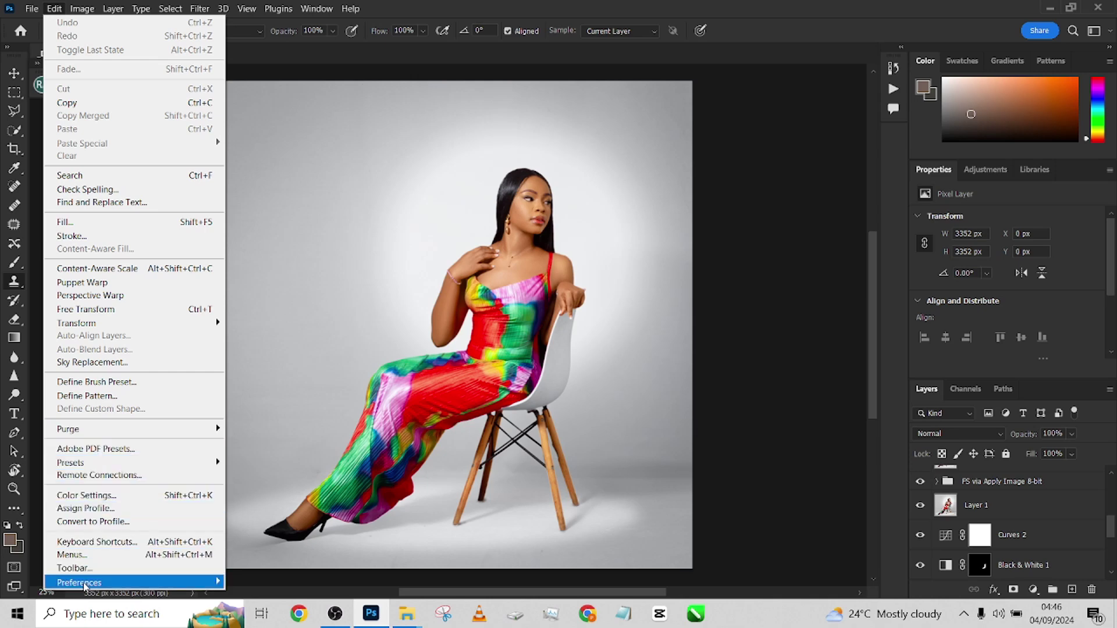
mouse_move(91, 589)
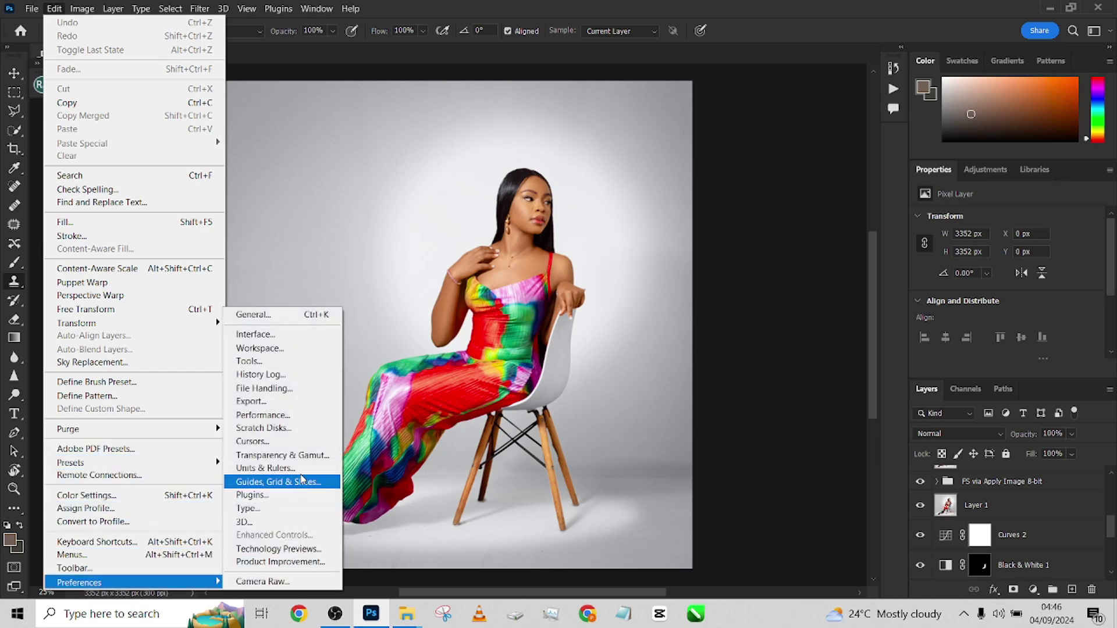
click(279, 428)
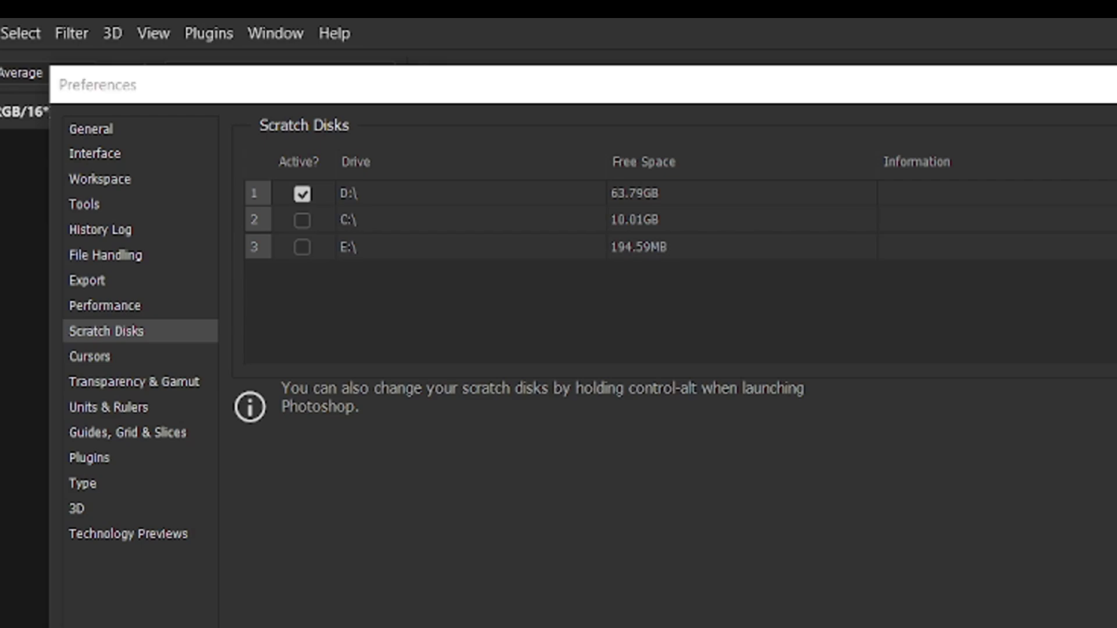
key(alt+Tab)
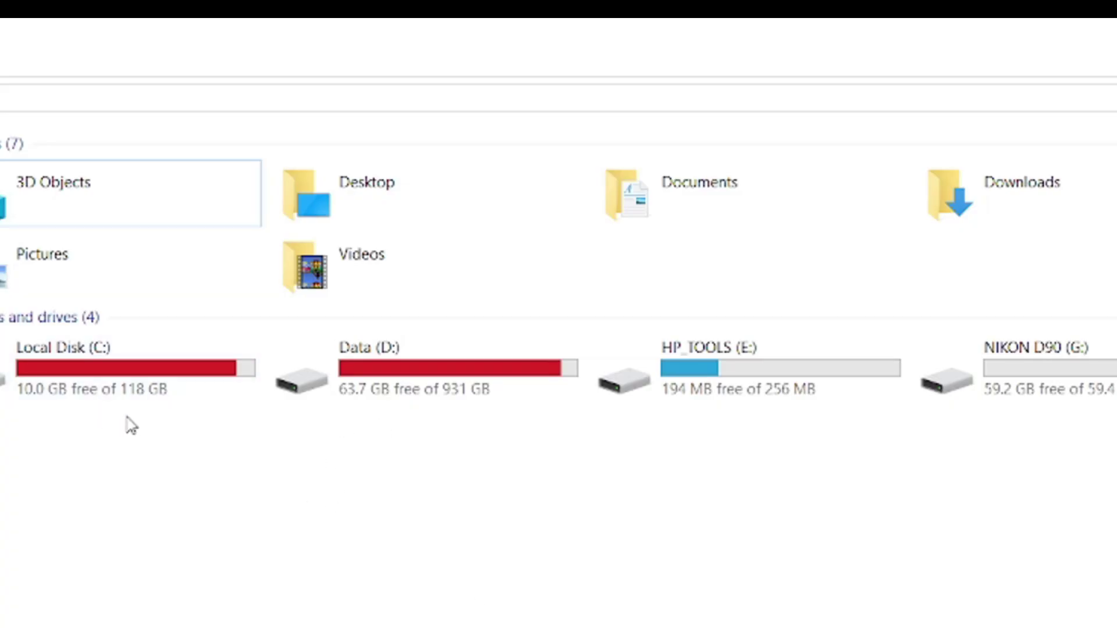
key(alt+Tab)
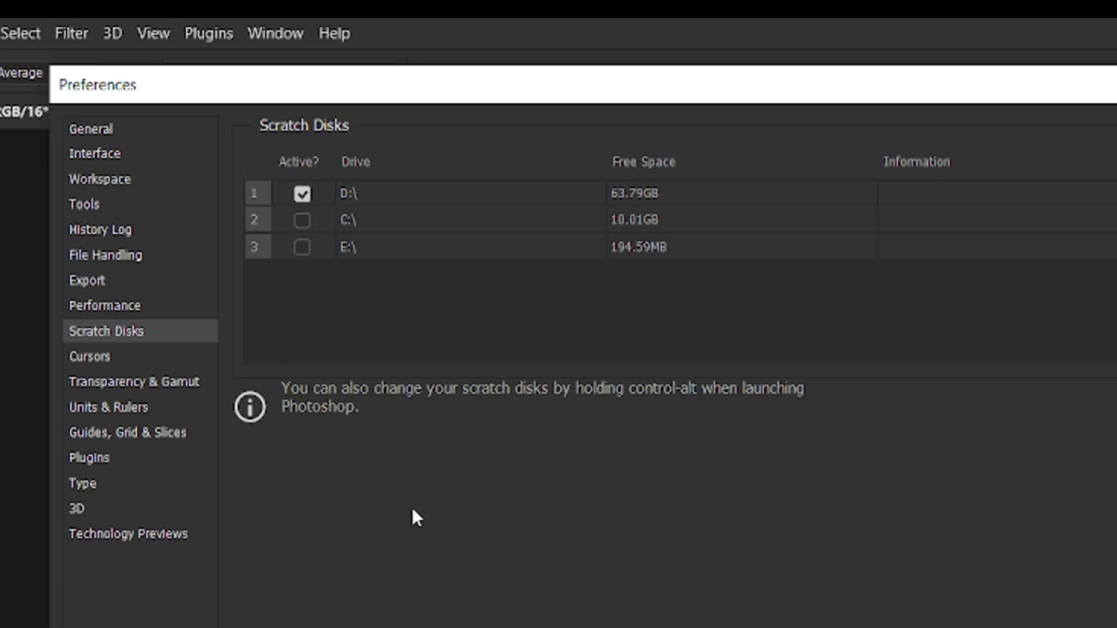
Use D:\ as the only active scratch disk, leaving C:\ and E:\ inactive, and accept the preferences
click(302, 193)
click(302, 219)
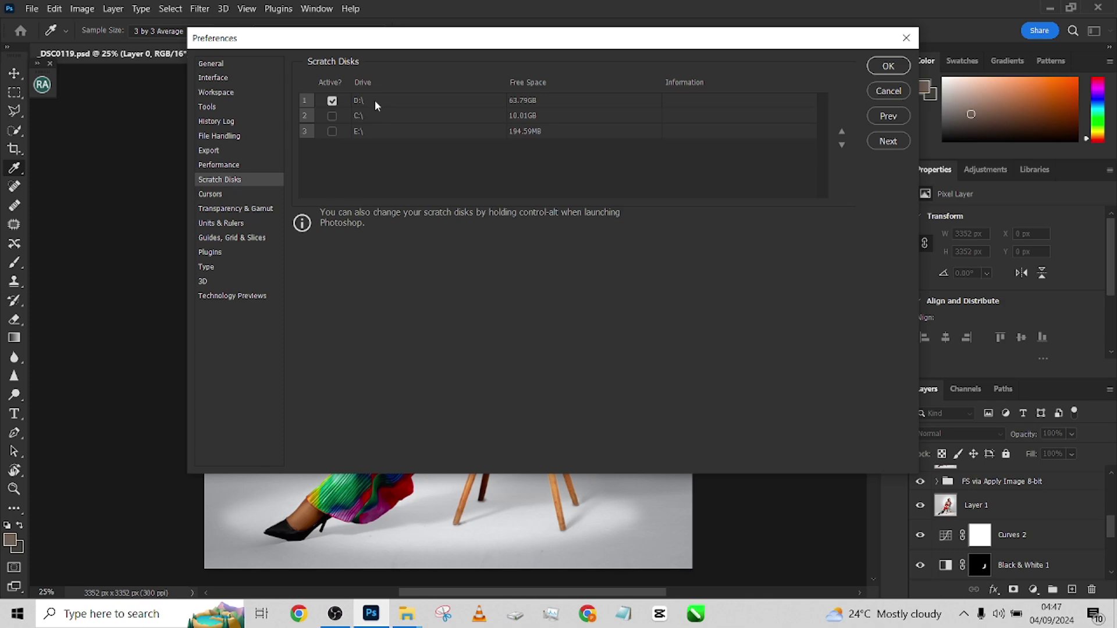
click(377, 103)
click(887, 67)
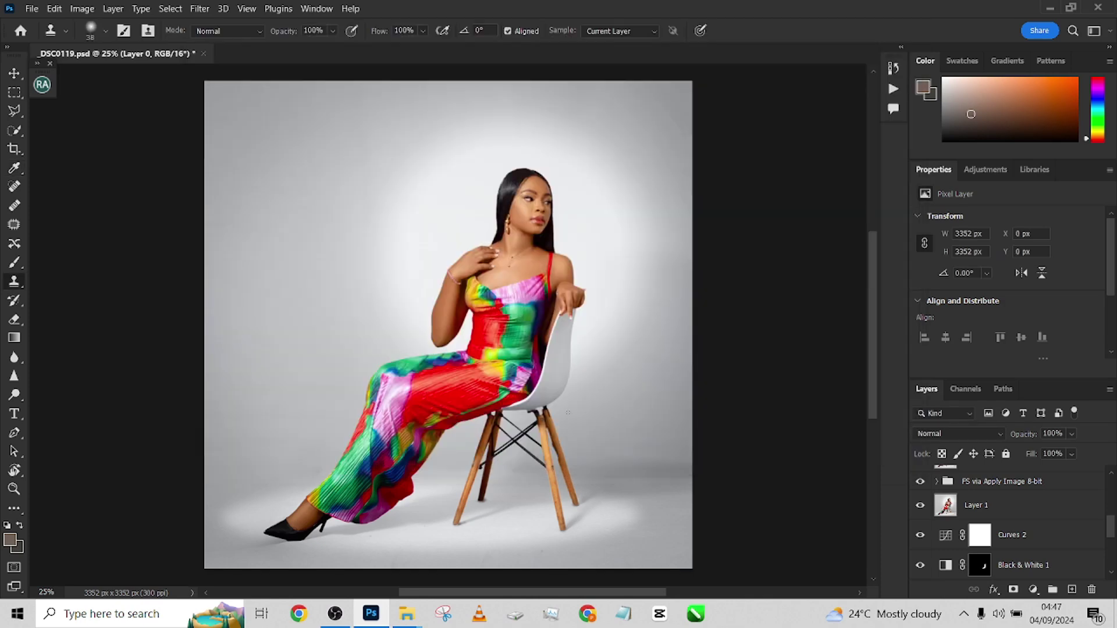
Switch to the This PC window in File Explorer and examine the free space on Local Disk (C:)
mouse_move(407, 614)
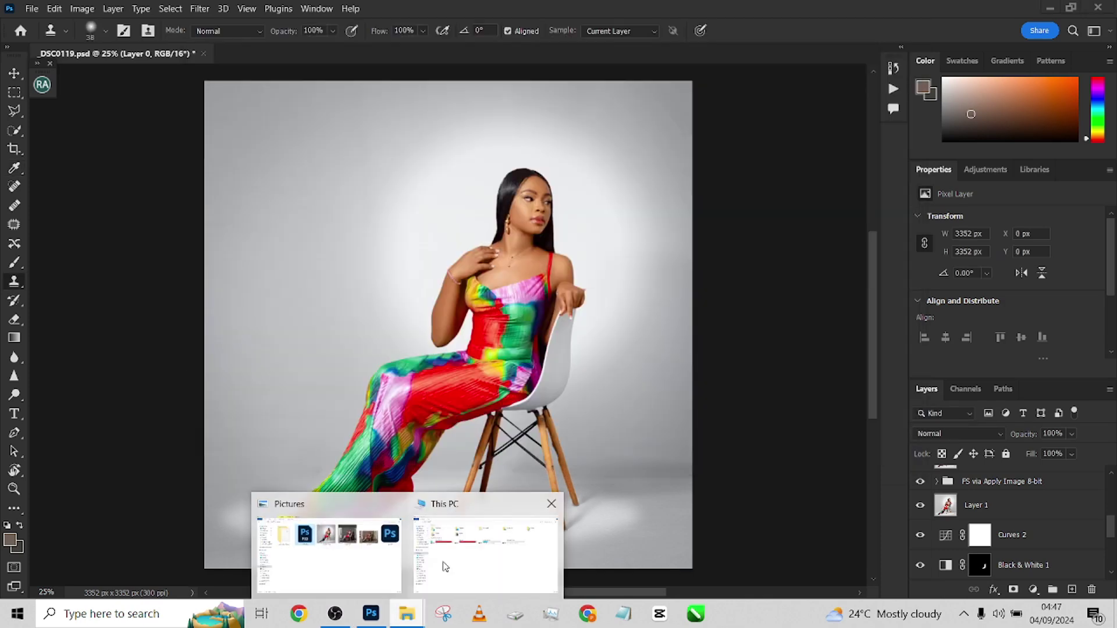
click(466, 567)
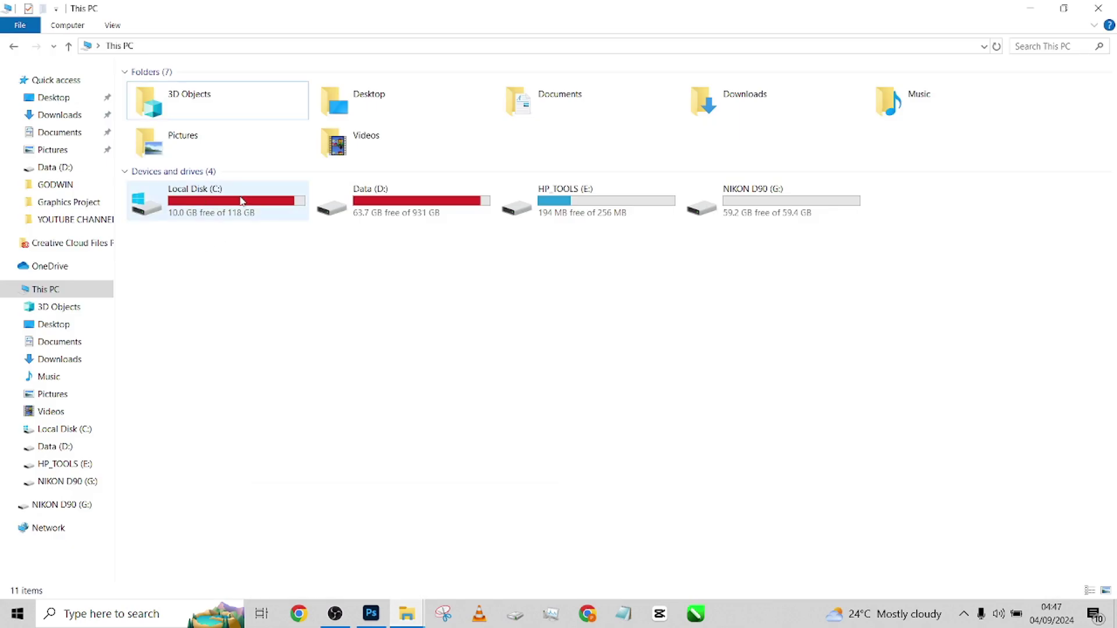
mouse_move(242, 202)
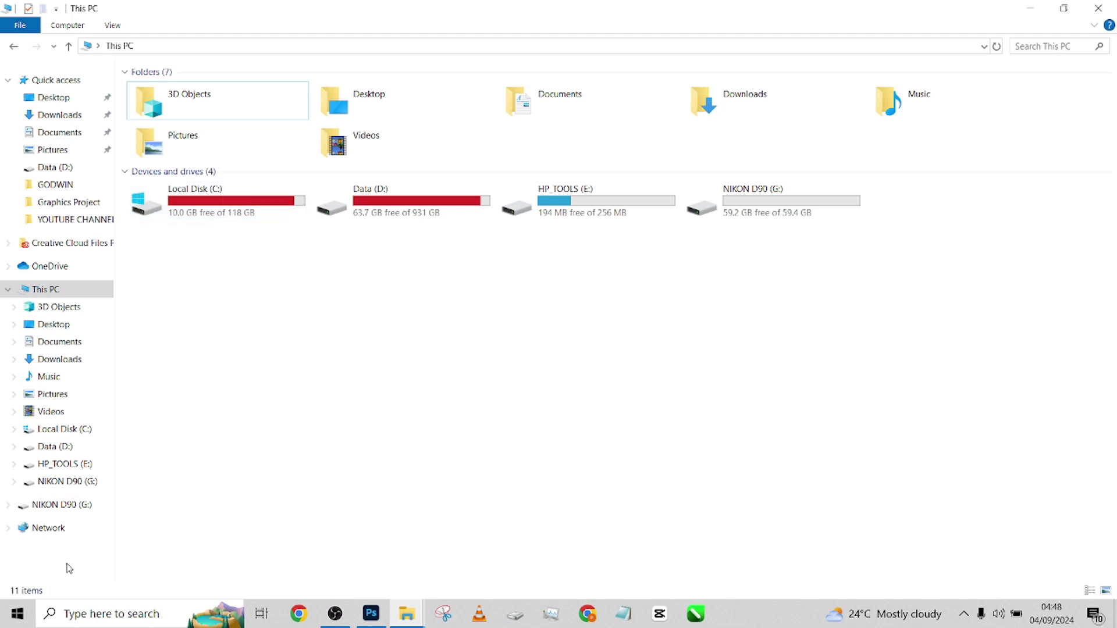
Find and launch the Windows Run dialog, and use it to open the temp folder
click(117, 619)
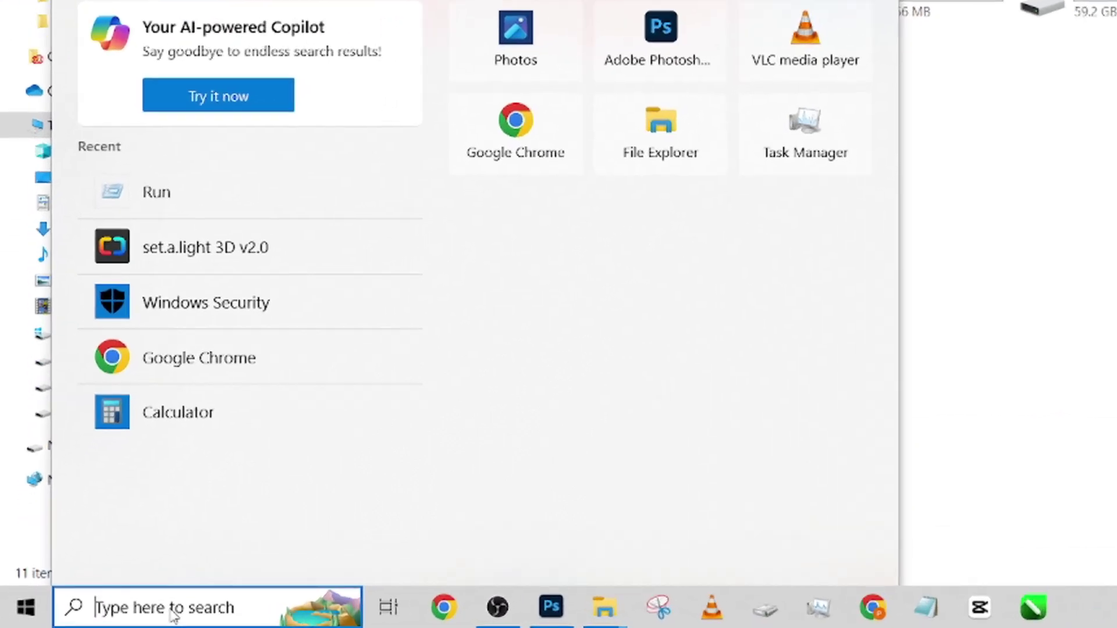
text(run)
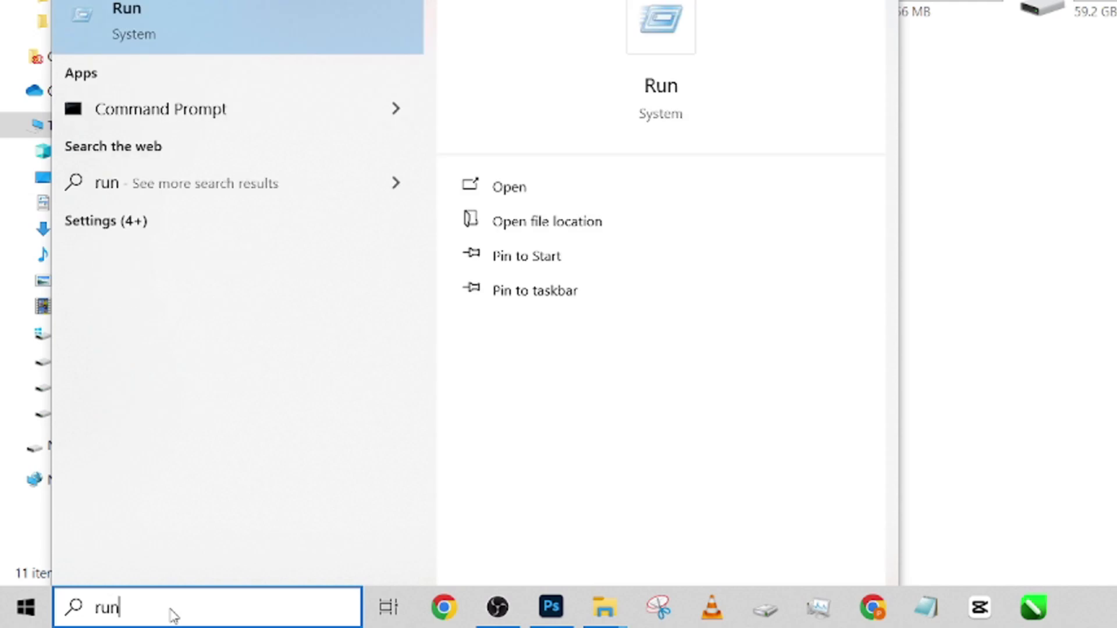
key(Return)
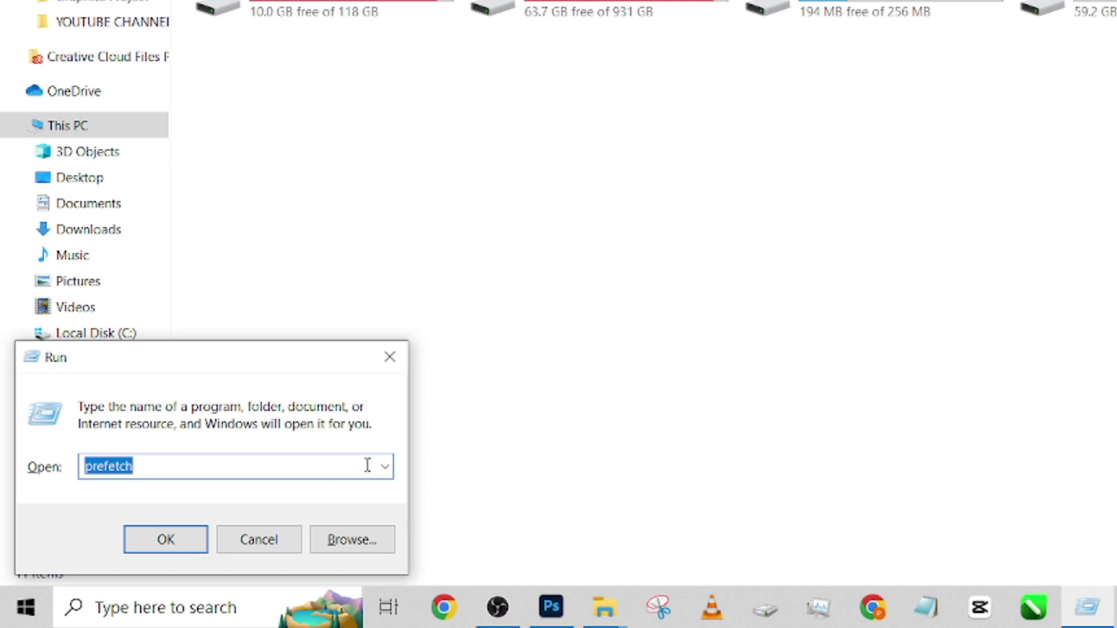
click(386, 466)
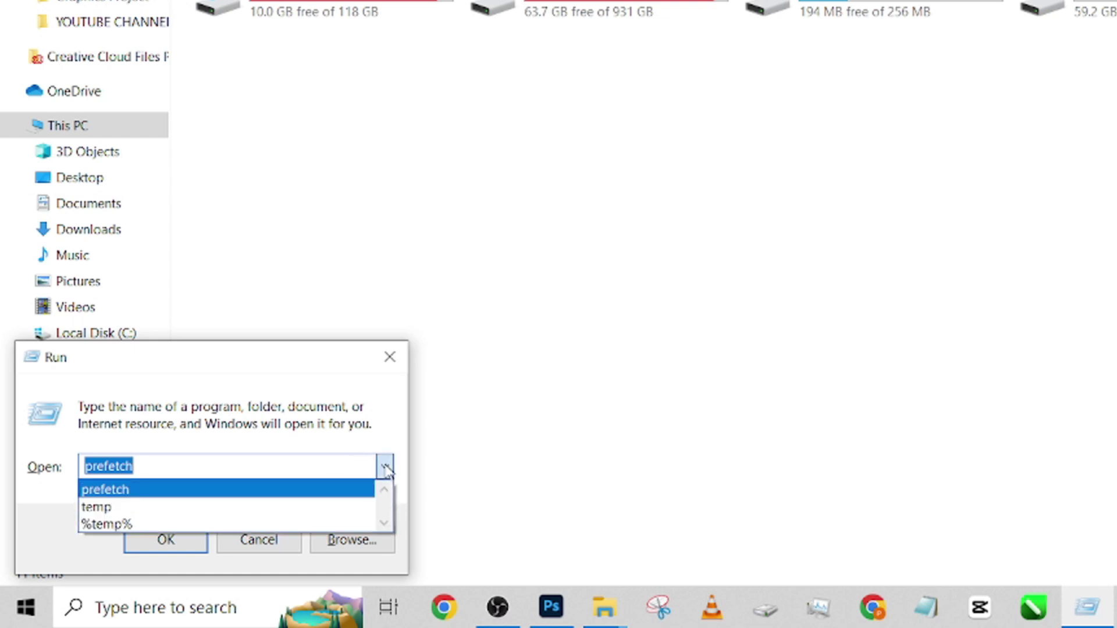
text(te)
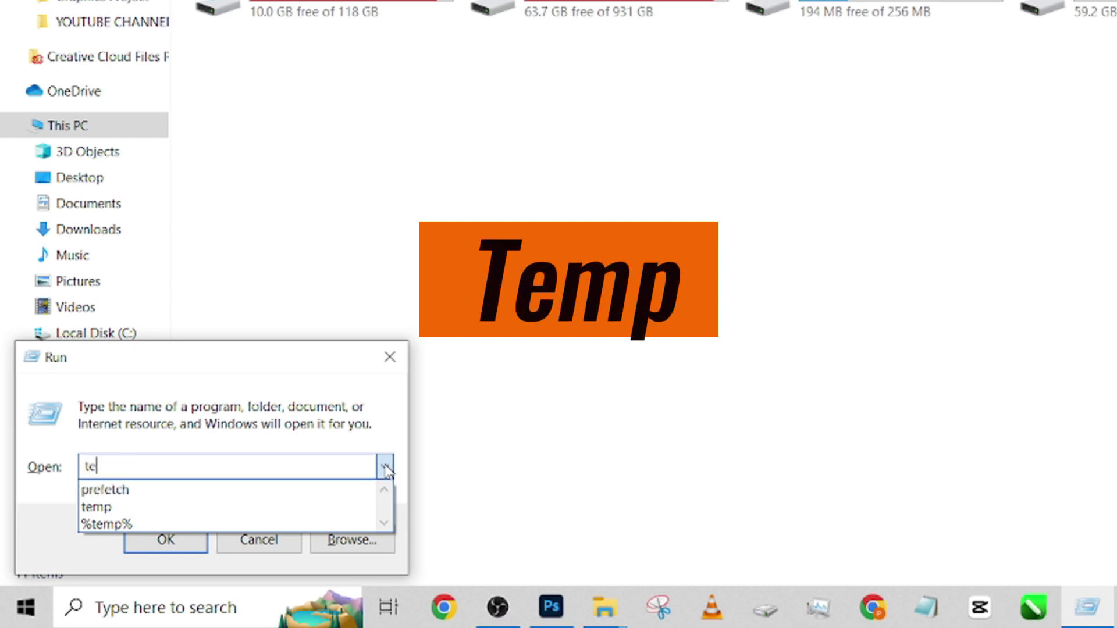
text(mp)
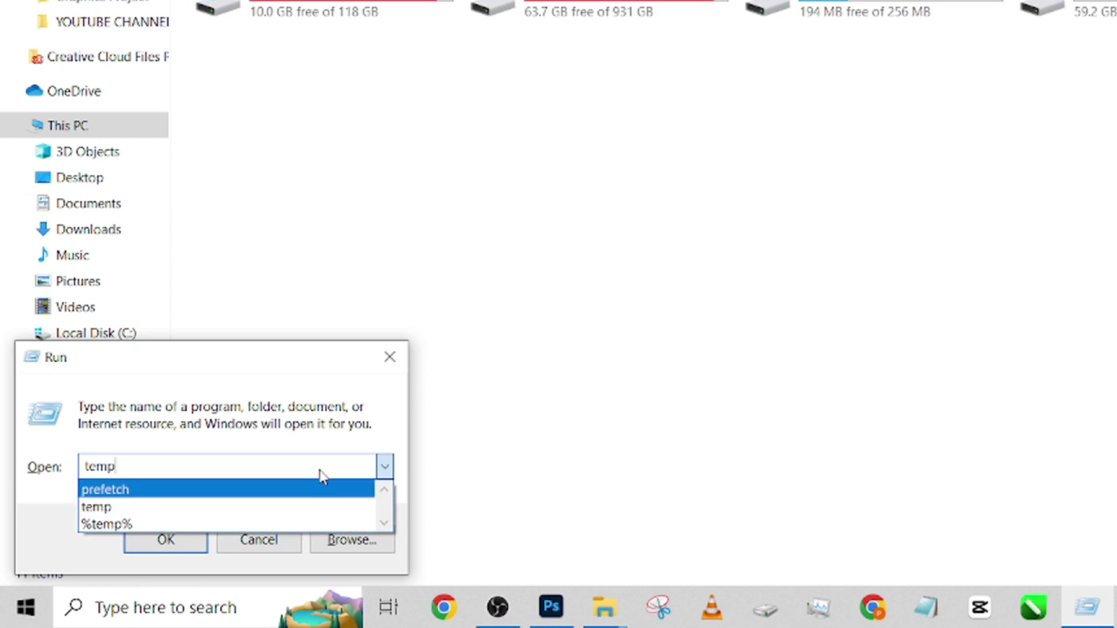
click(280, 467)
double_click(282, 463)
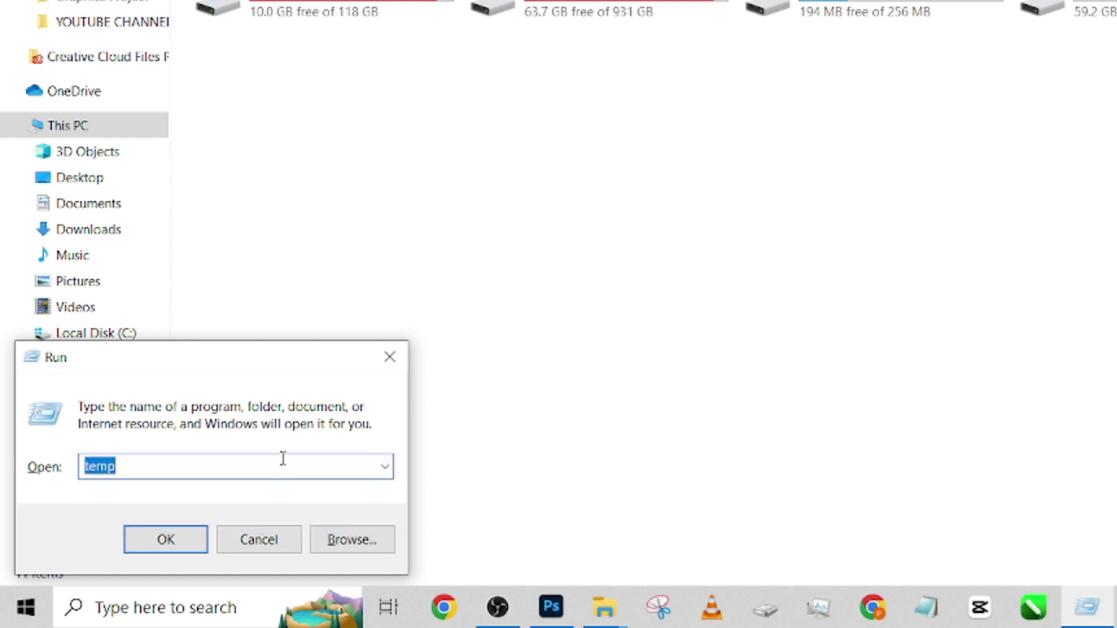
key(Return)
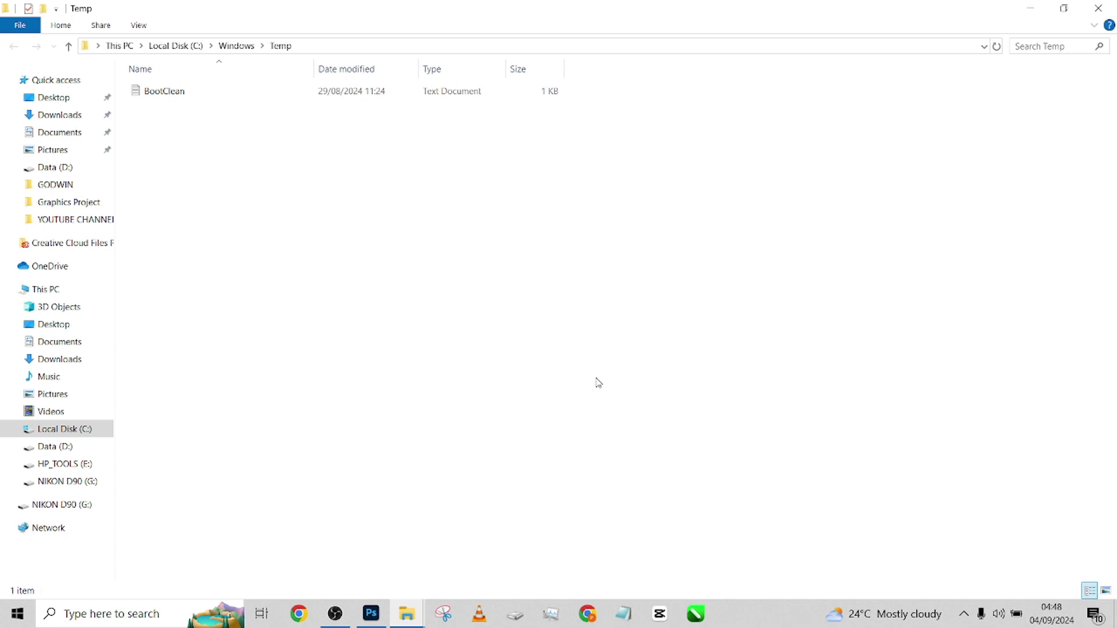
Select everything in the Windows Temp folder, inspect the BootClean file's properties, and close the folder window
key(ctrl+a)
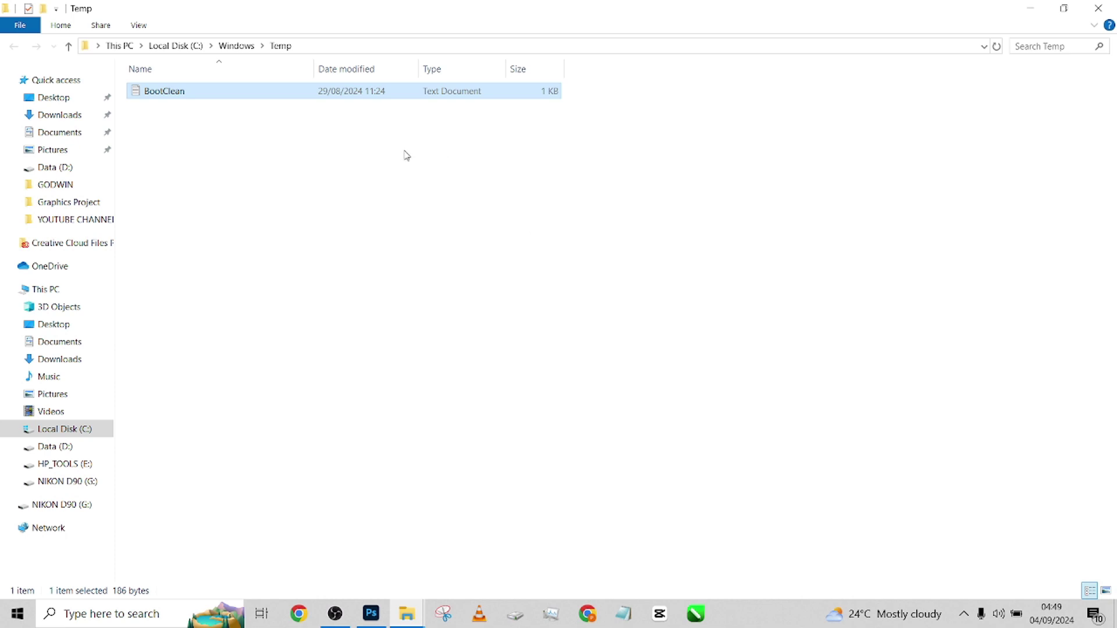
right_click(294, 94)
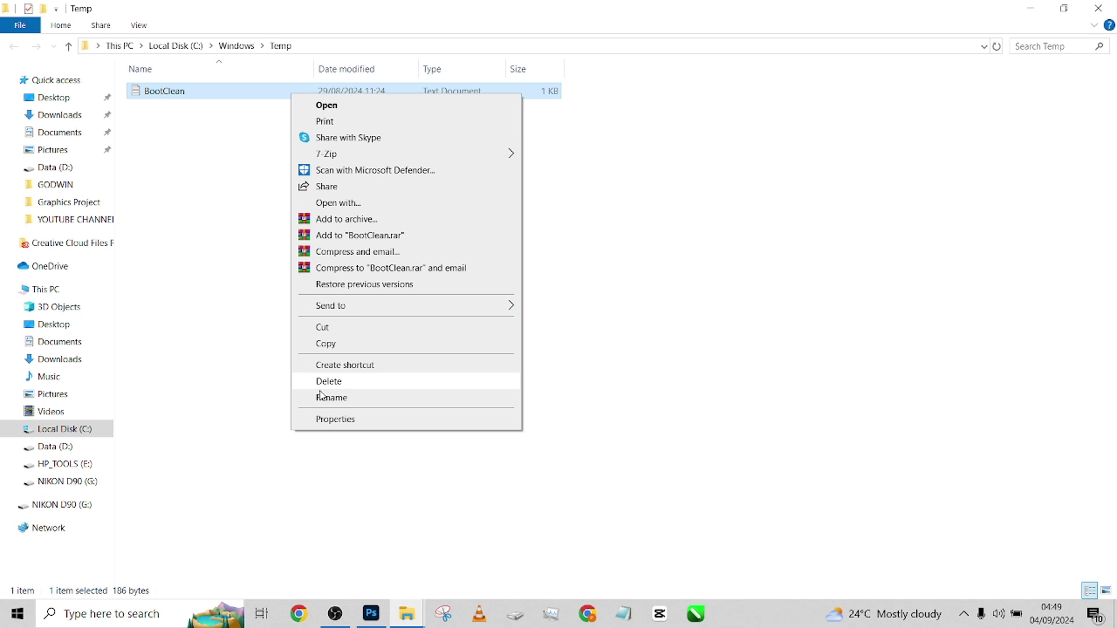
click(341, 419)
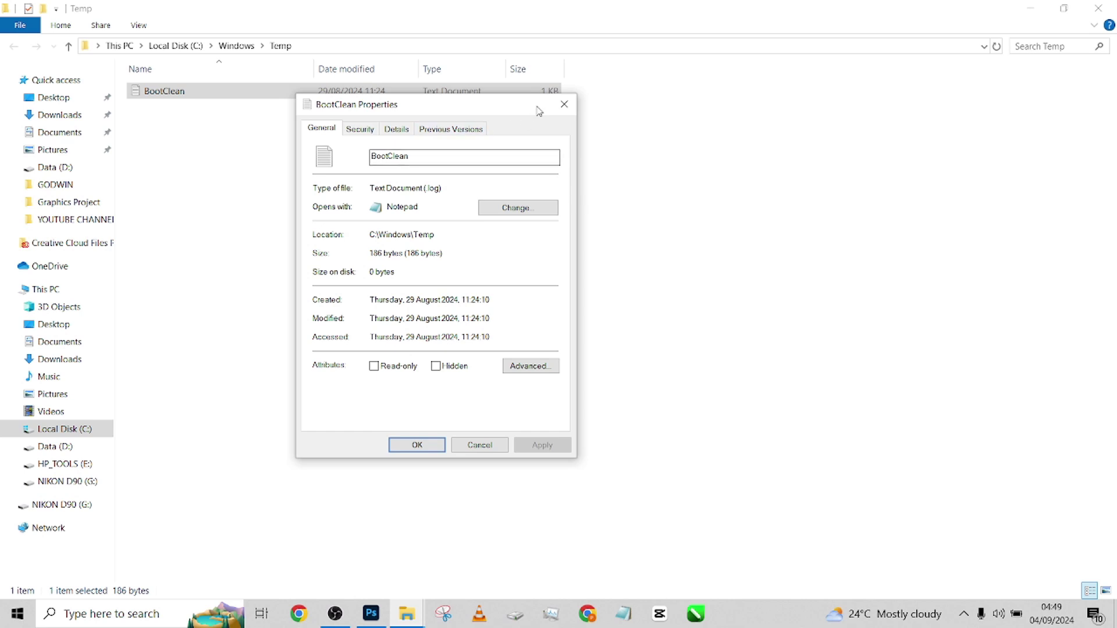
click(562, 107)
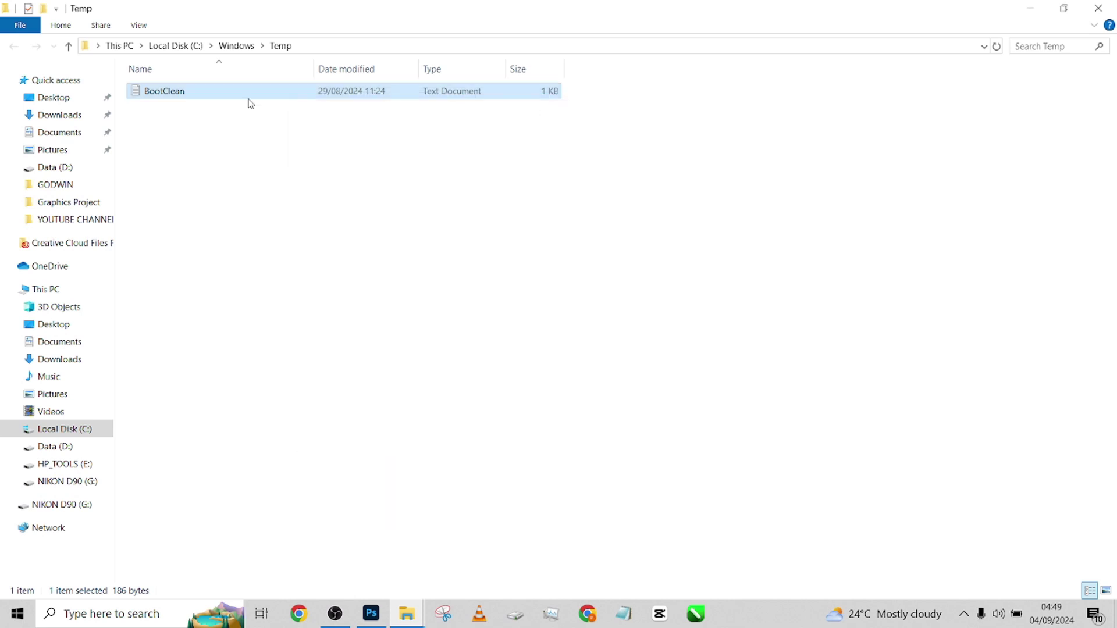
right_click(494, 233)
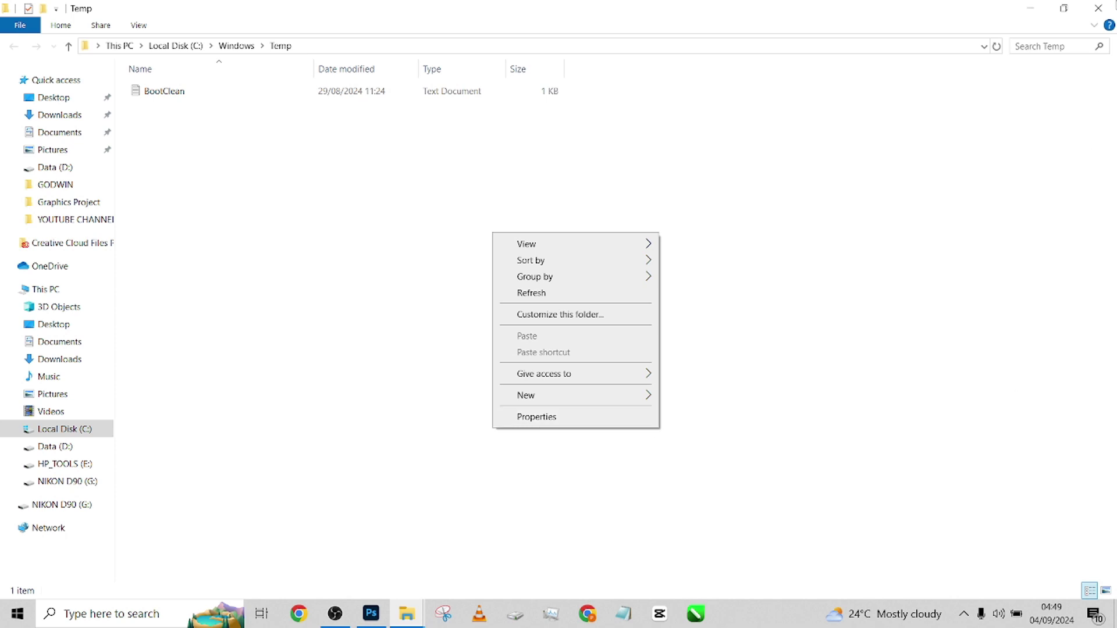
click(1099, 13)
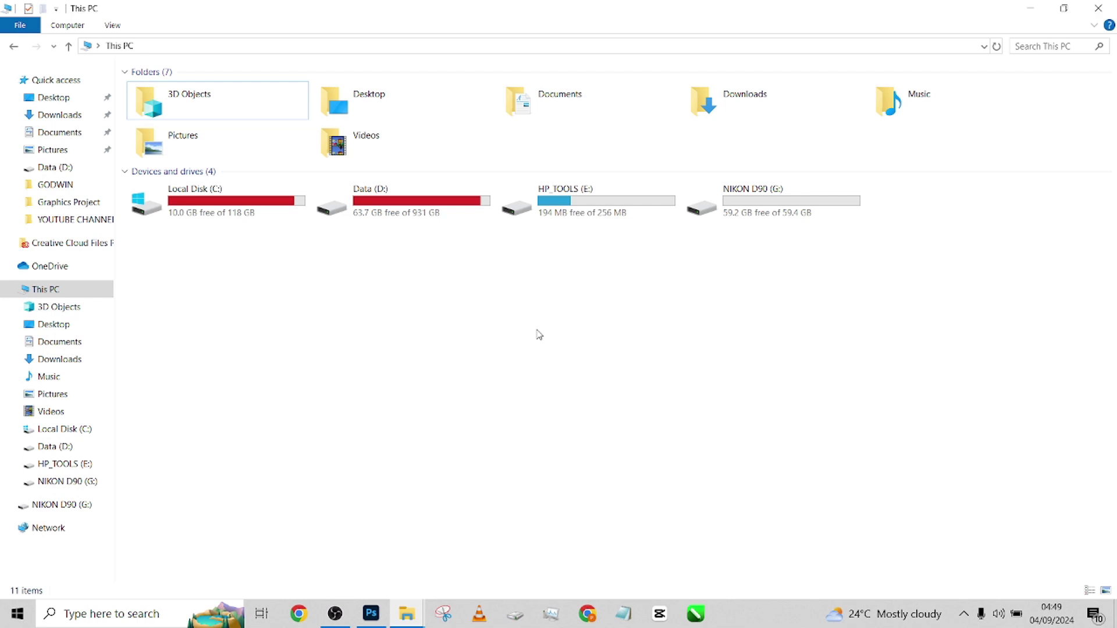
Launch the Windows Run dialog again and open the %temp% folder from its earlier entries
click(109, 615)
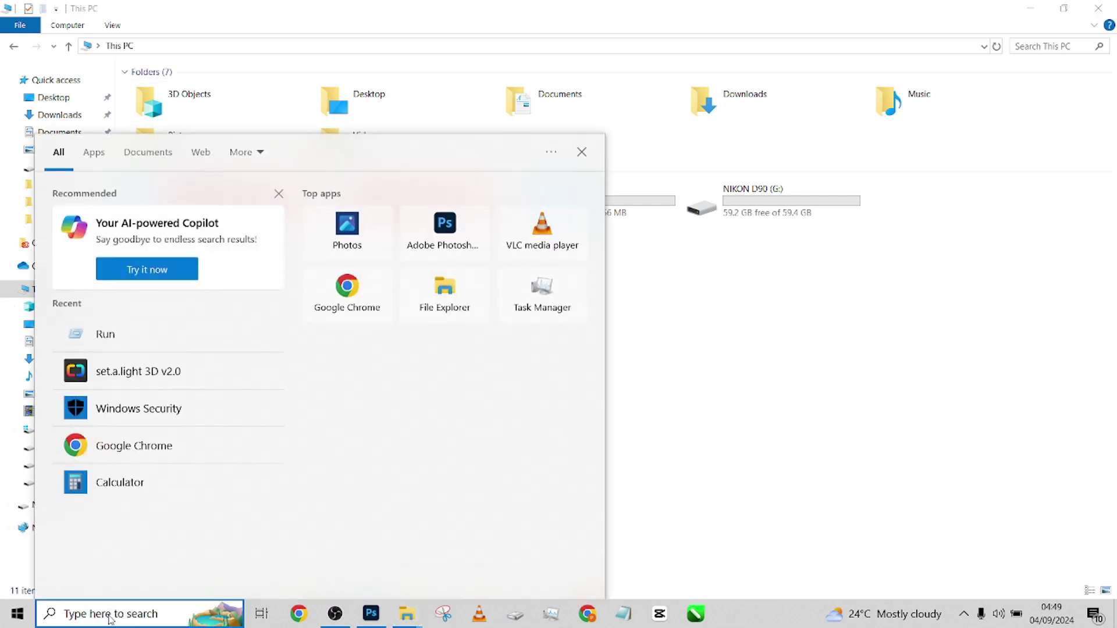
text(run)
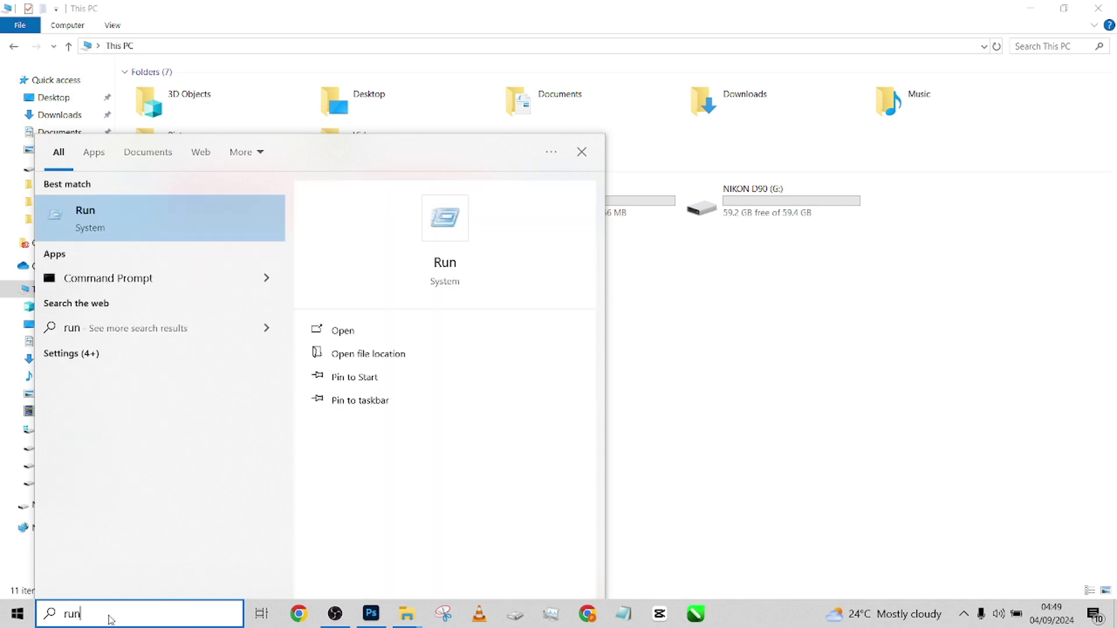
key(Return)
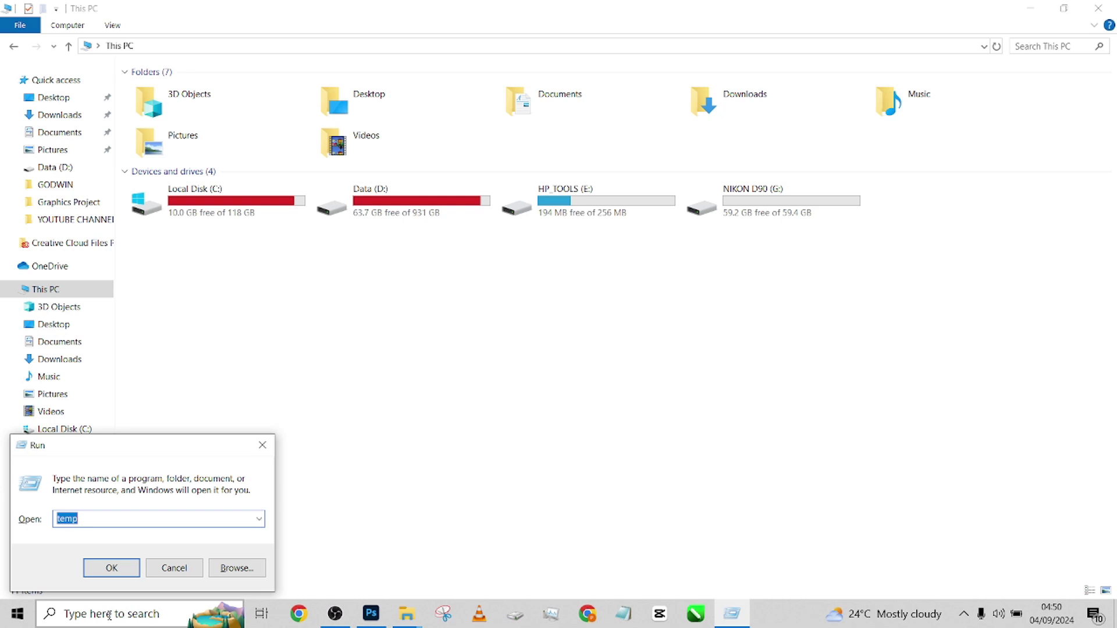
click(259, 519)
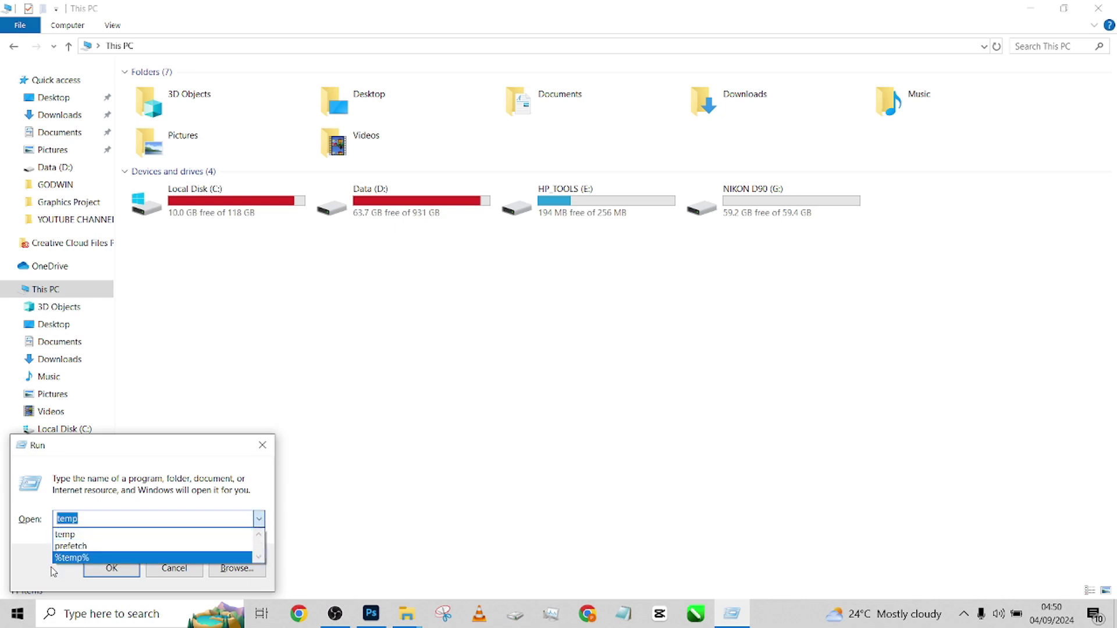
click(62, 558)
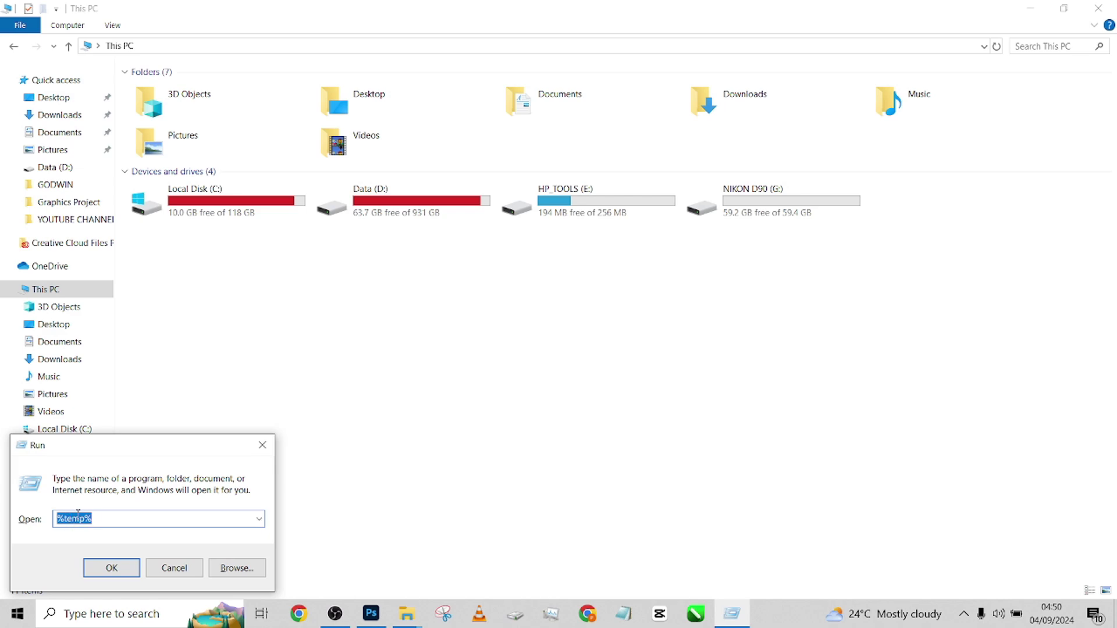
click(121, 572)
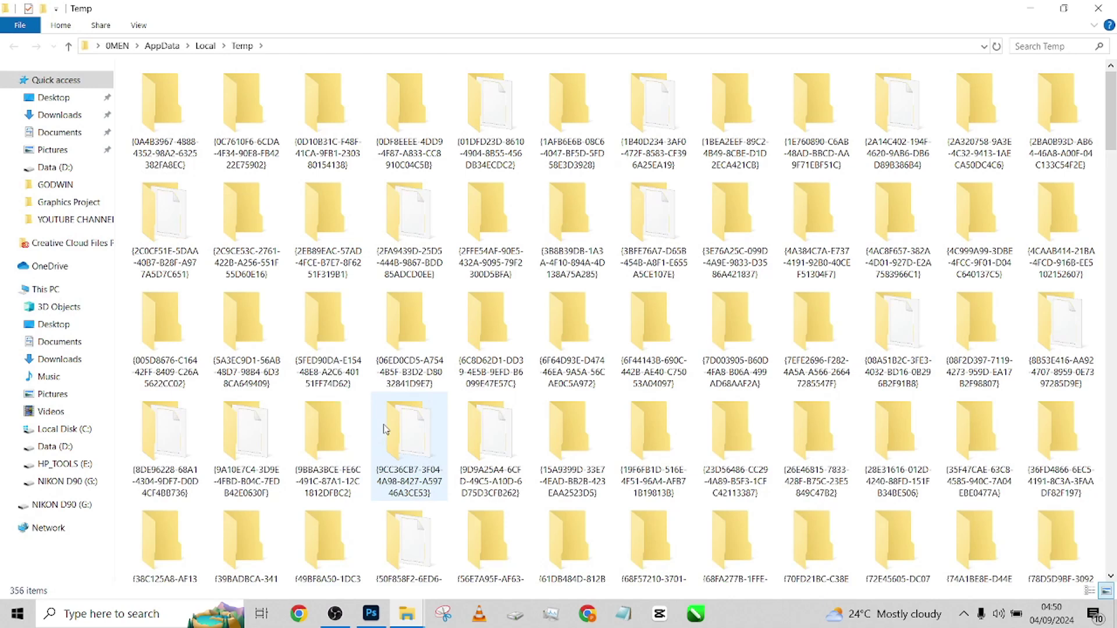
Select everything in the AppData\Local\Temp folder and inspect the combined properties of the items
click(478, 340)
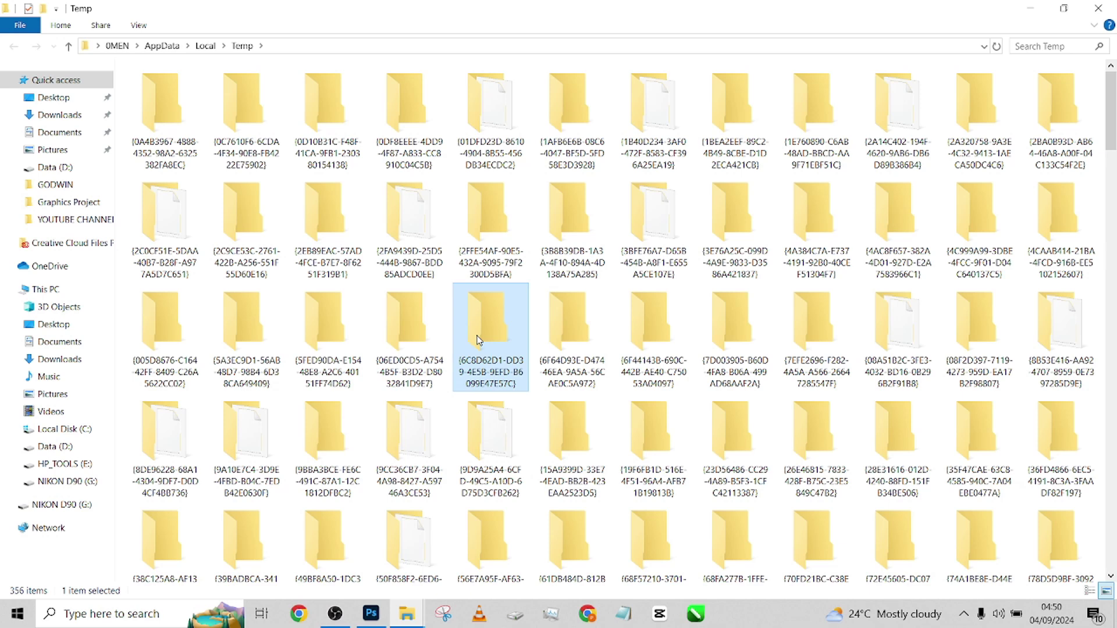
key(ctrl+a)
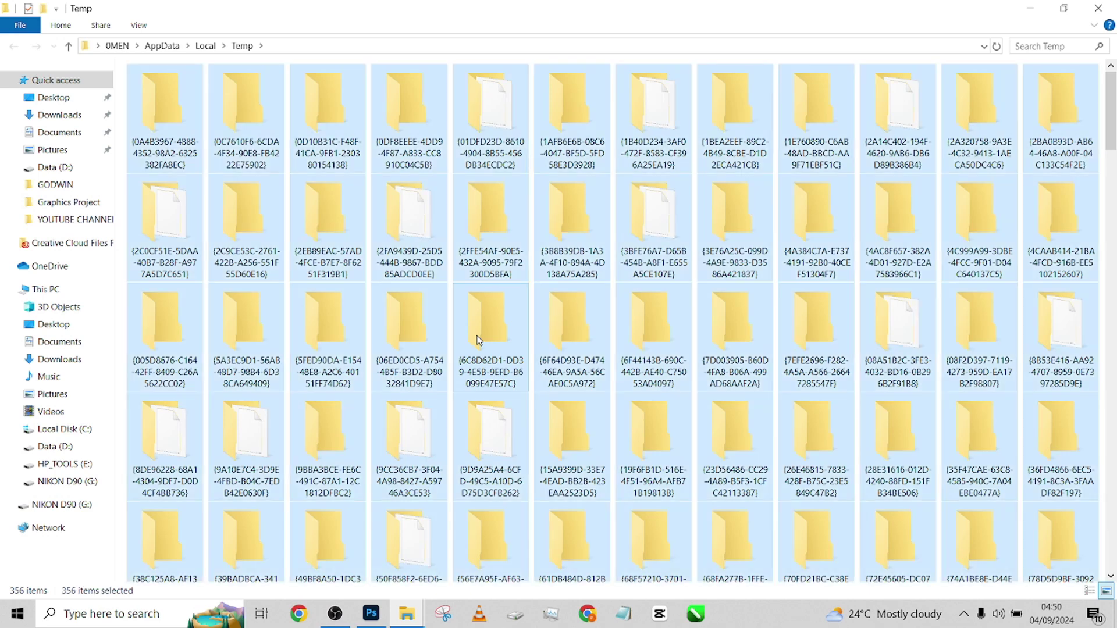
right_click(479, 340)
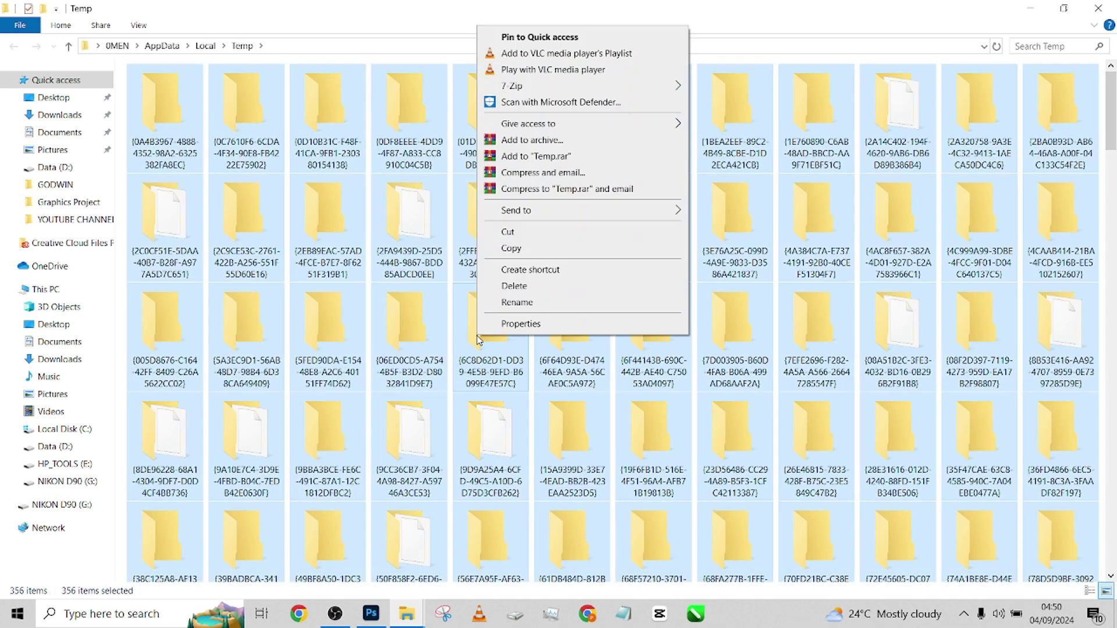
click(531, 324)
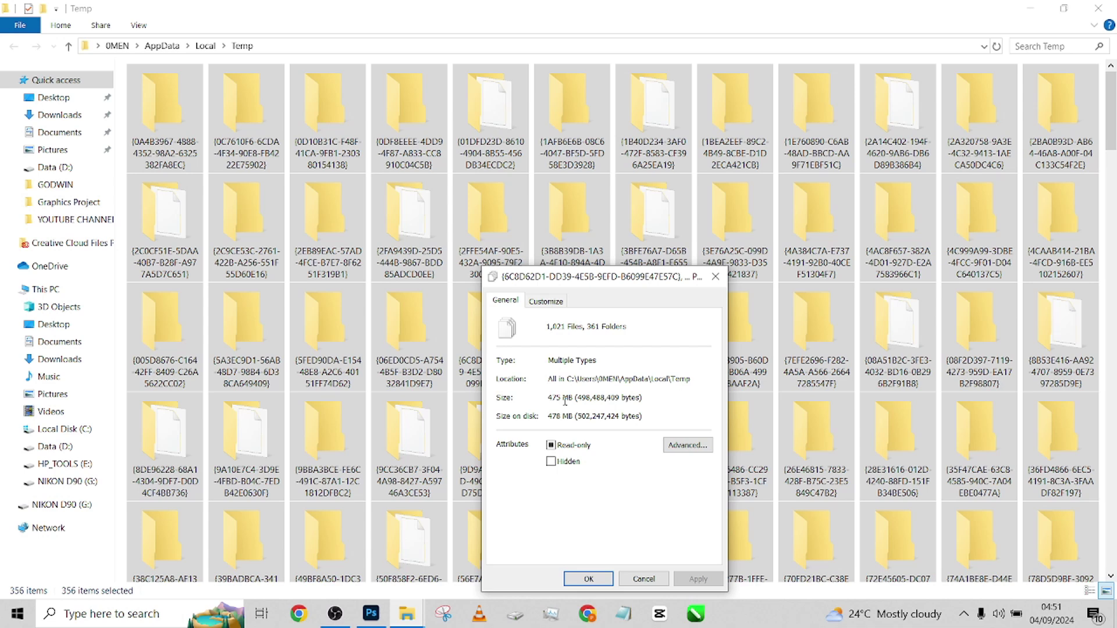
key(Escape)
Select all items in the AppData\Local\Temp folder again and delete them
right_click(694, 220)
click(667, 205)
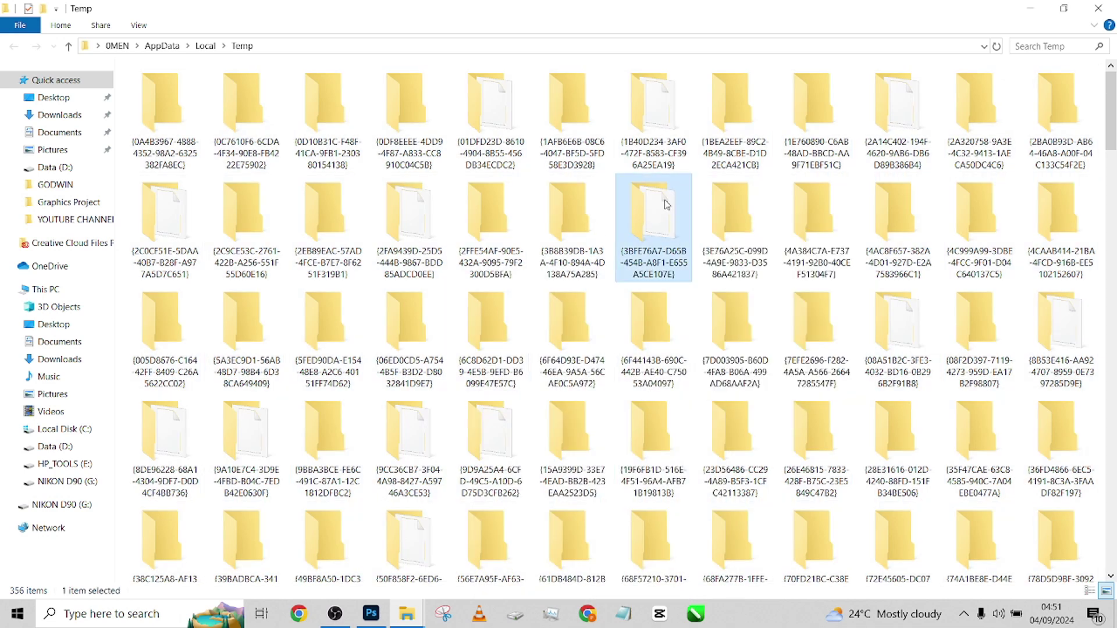
key(ctrl+a)
right_click(658, 212)
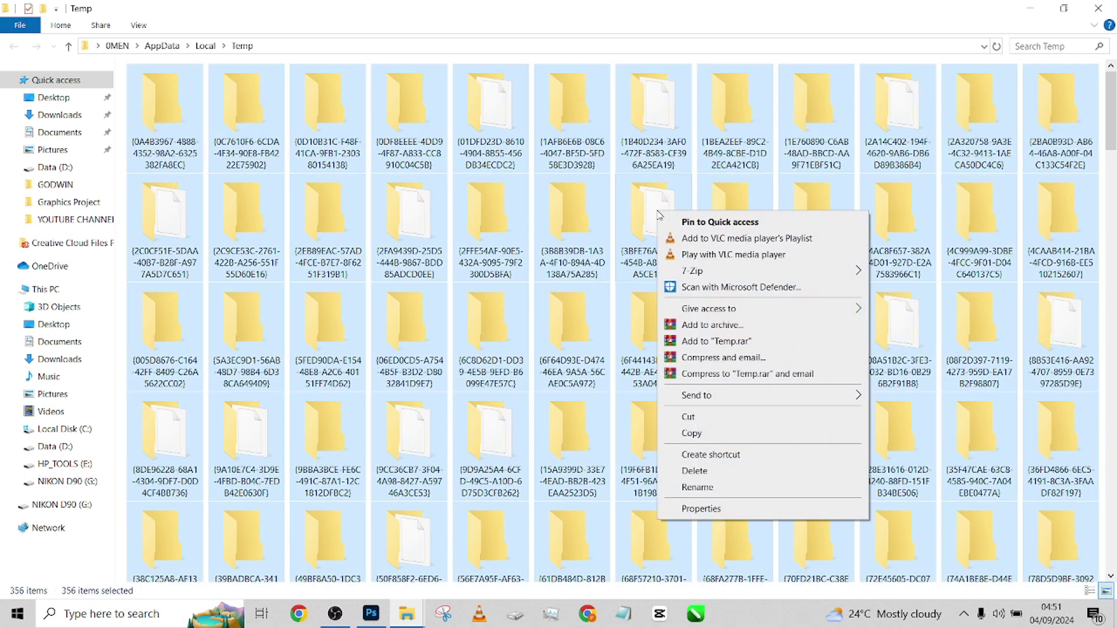
click(703, 473)
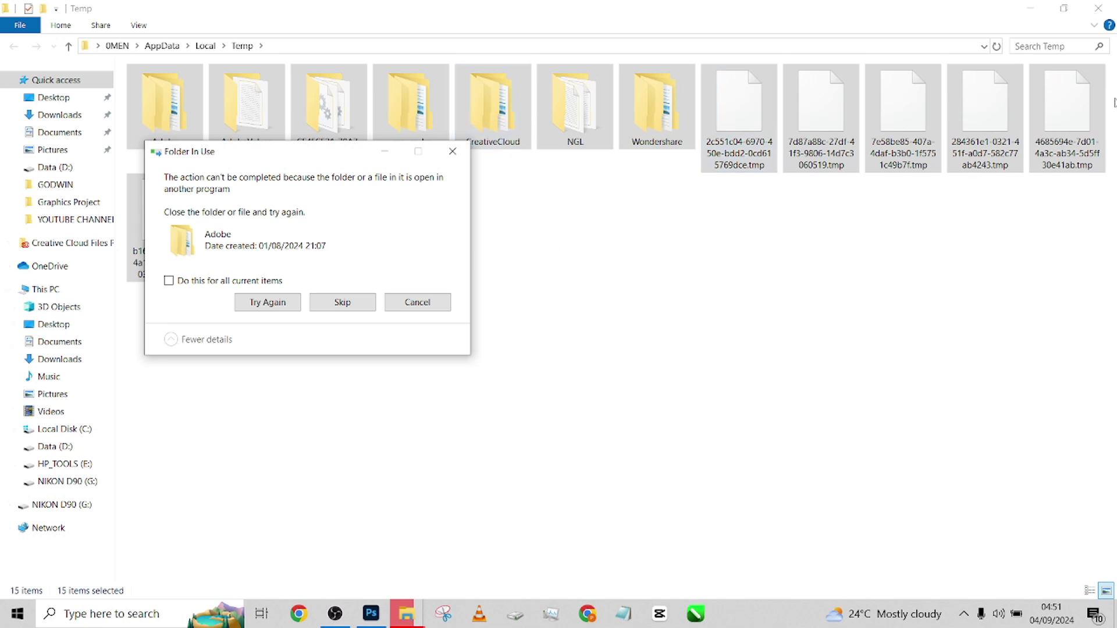
Skip all in-use items and continue deleting with administrator permission, closing the Temp folder and the leftover properties window
click(181, 282)
click(340, 308)
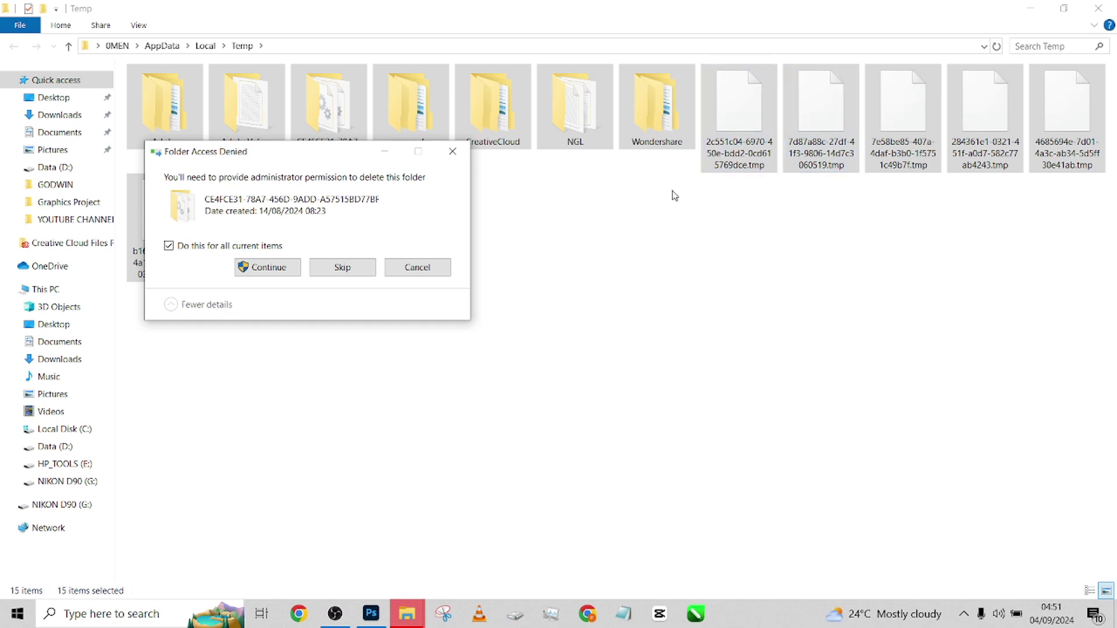
click(269, 274)
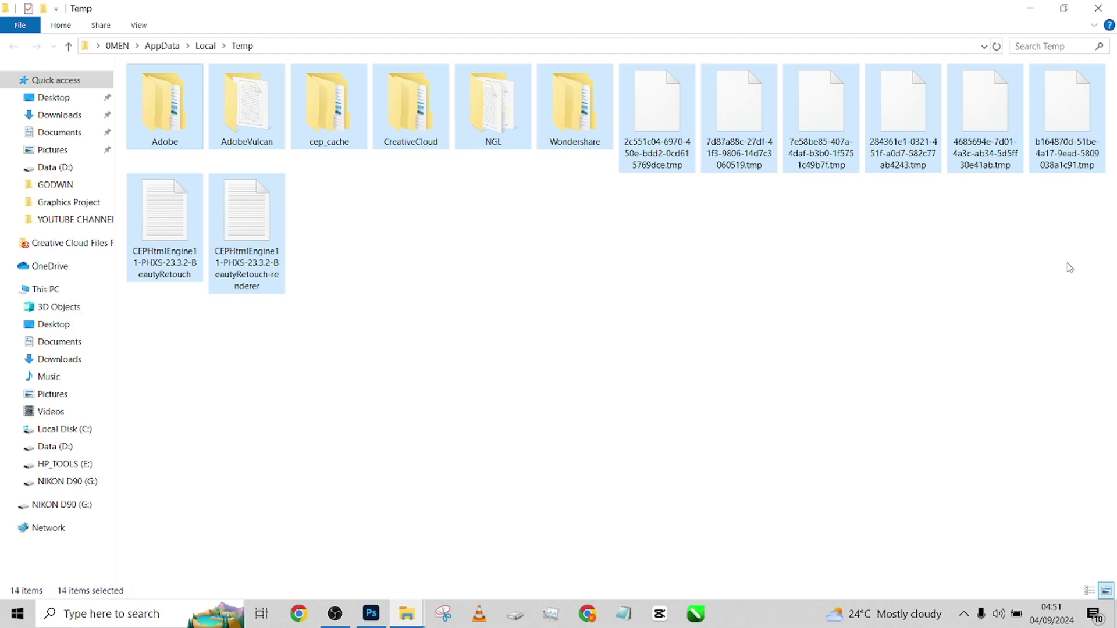
click(1090, 7)
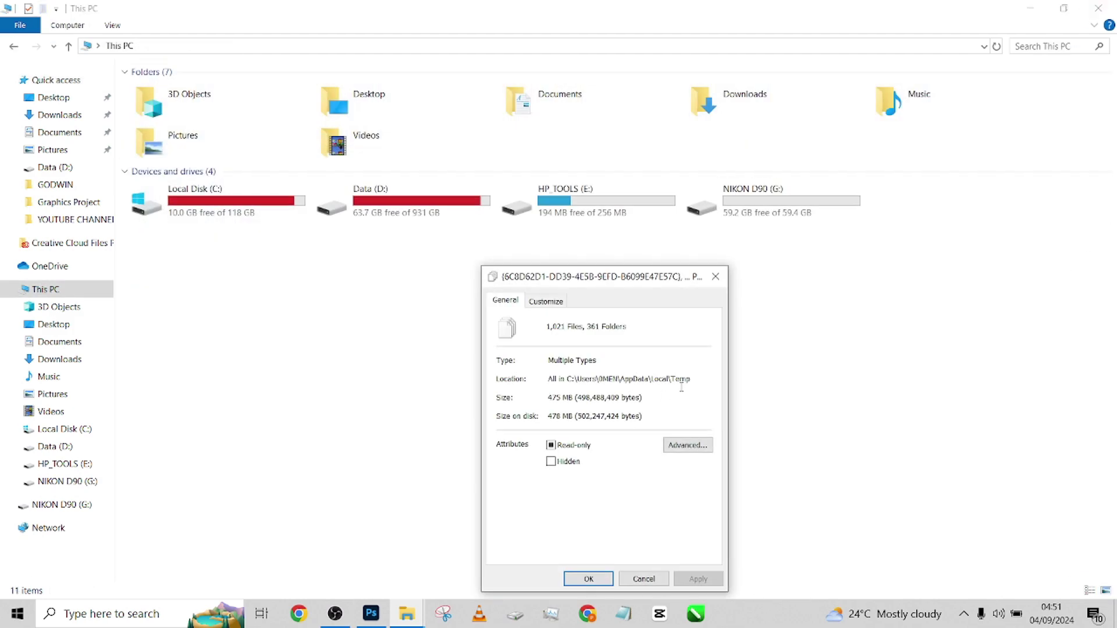
click(719, 276)
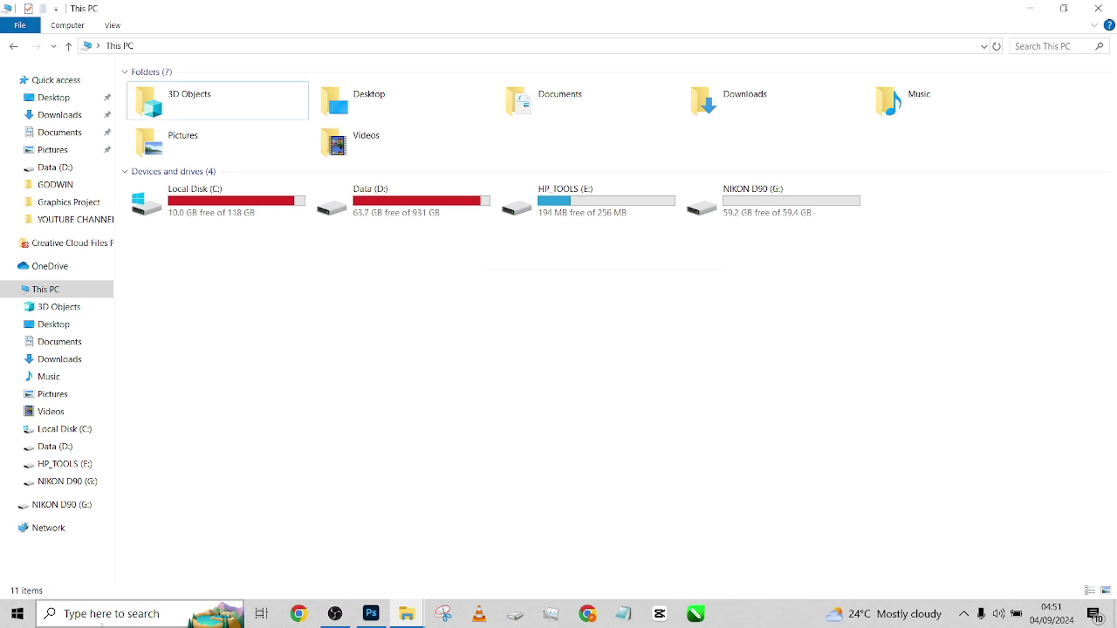
Launch the Windows Run dialog and open the prefetch folder from its earlier entries
click(106, 614)
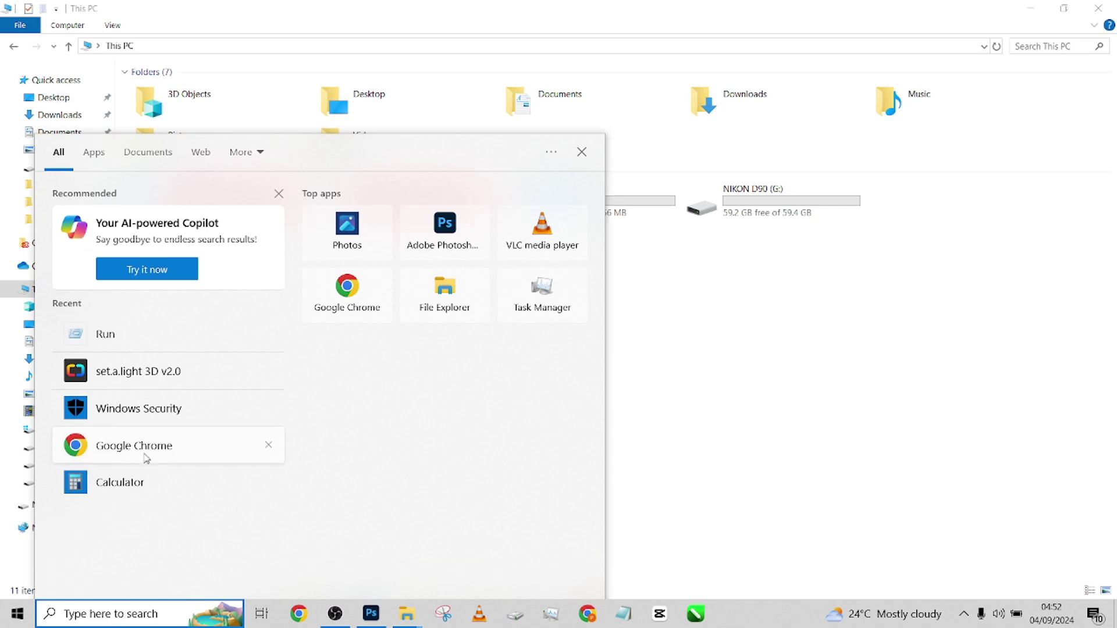
click(120, 342)
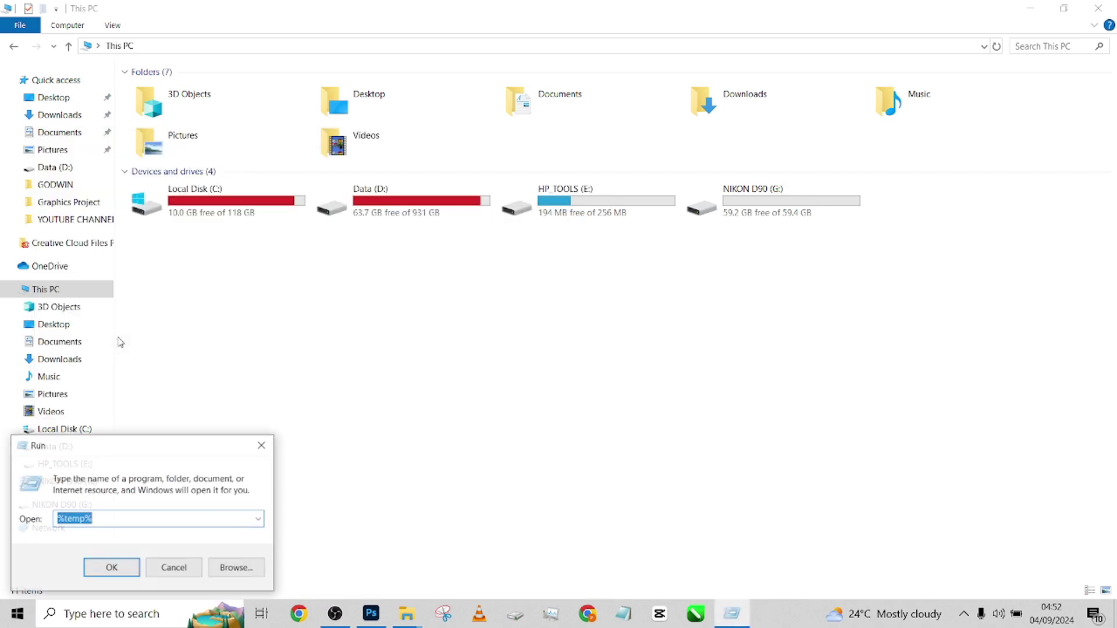
click(259, 519)
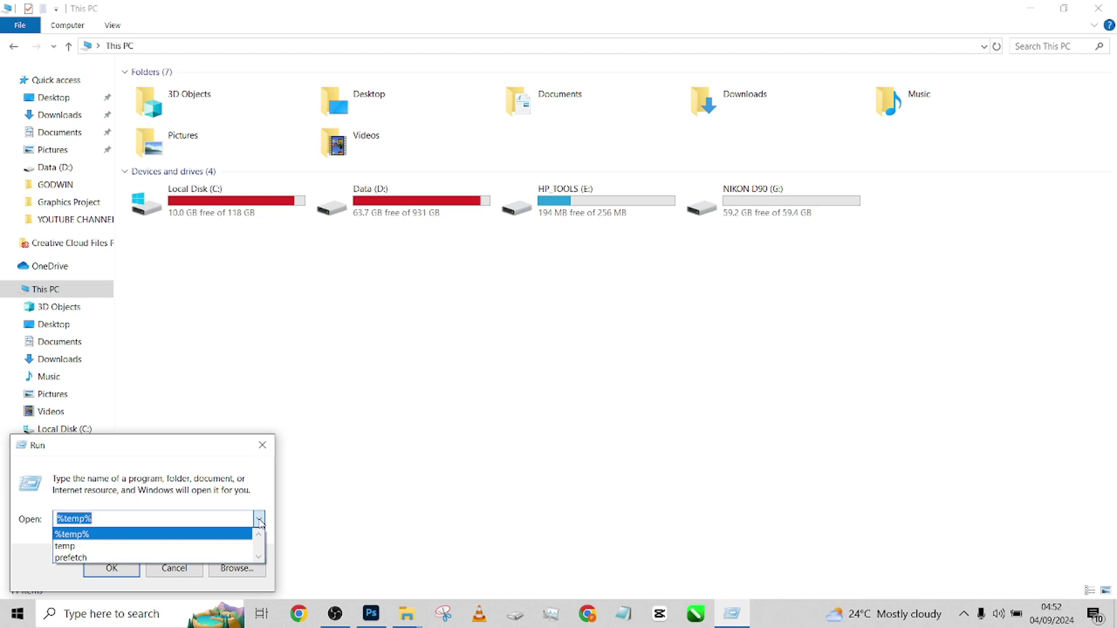
click(70, 557)
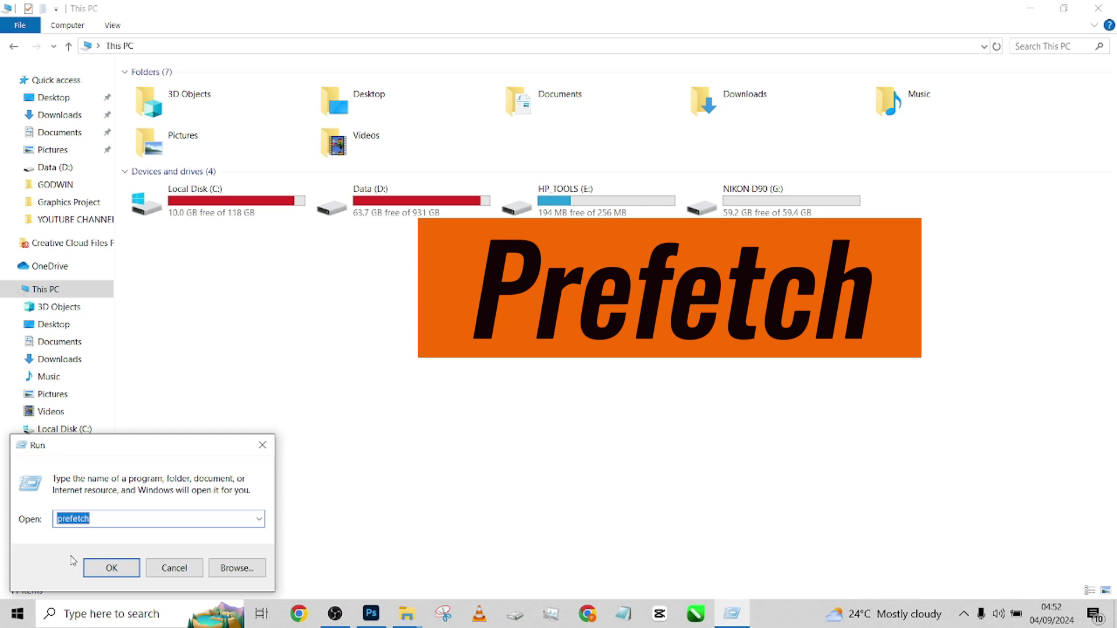
click(123, 574)
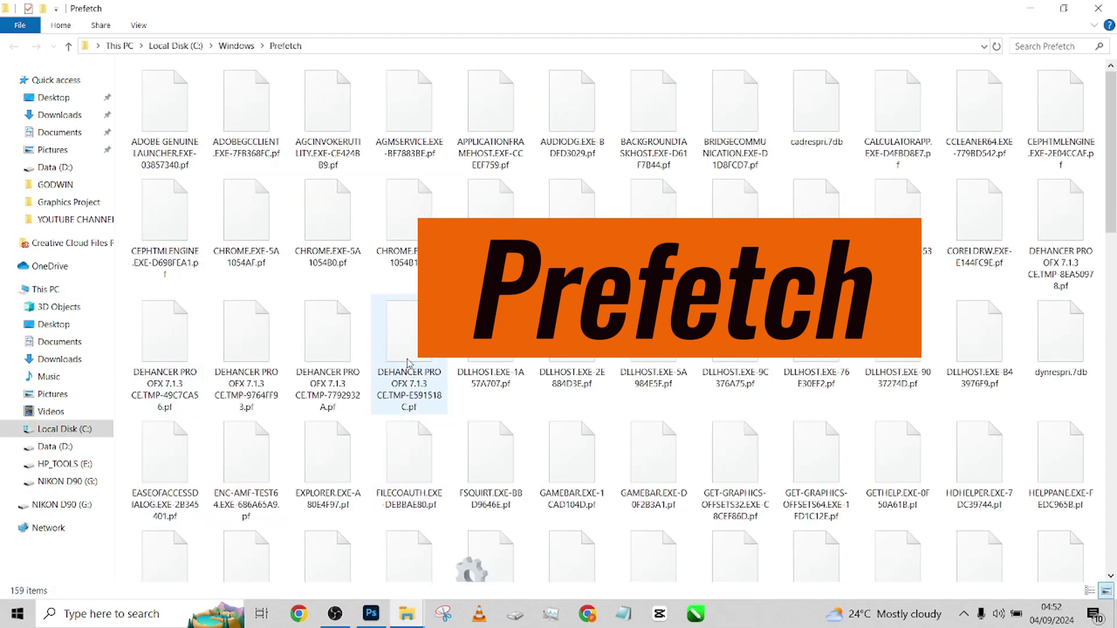
Inspect the combined properties of all files in the Prefetch folder and delete them all, skipping any file in use
click(409, 363)
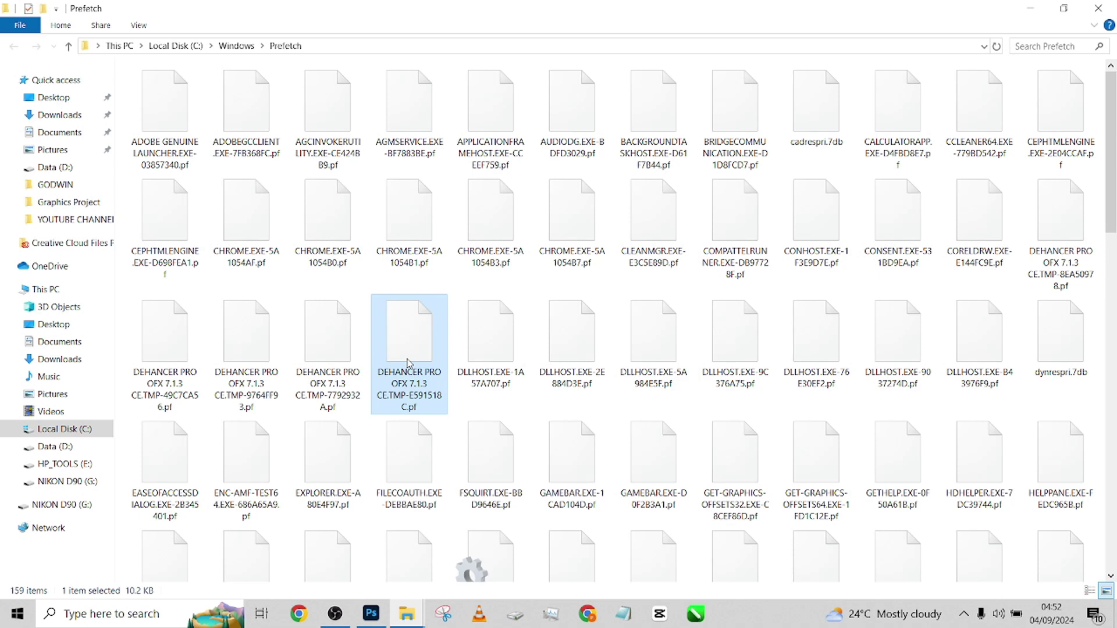
key(ctrl+a)
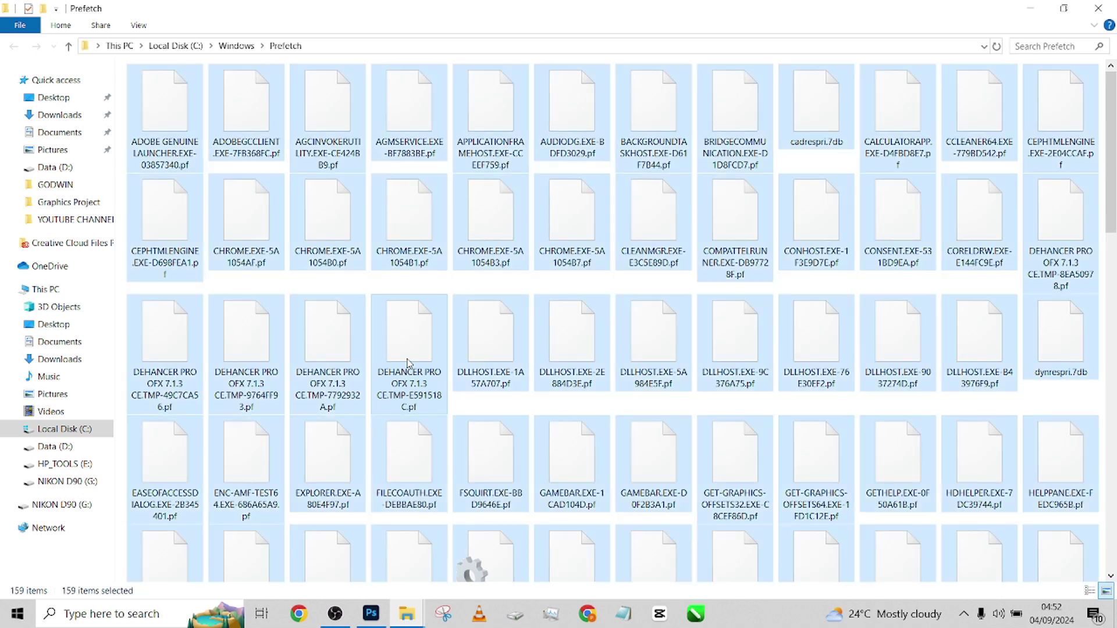
right_click(411, 352)
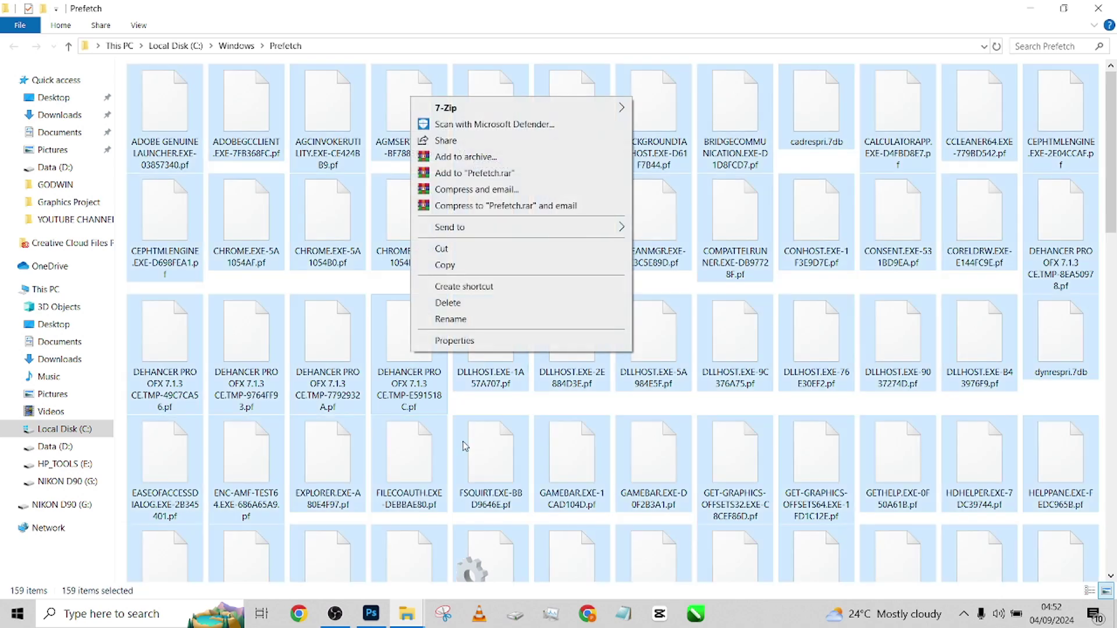
click(457, 340)
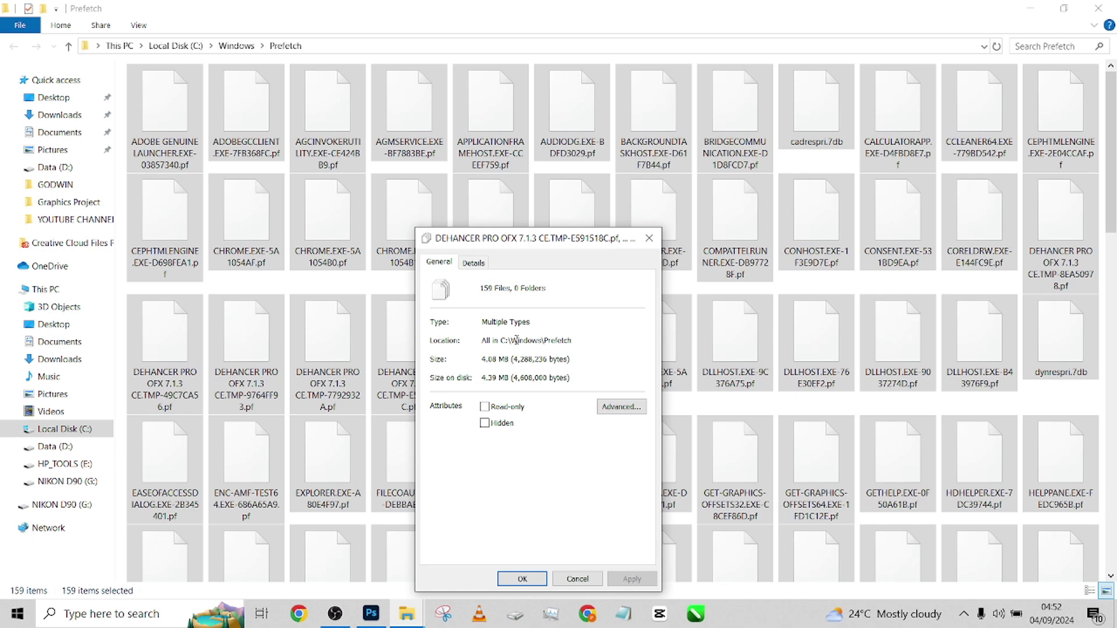
click(649, 238)
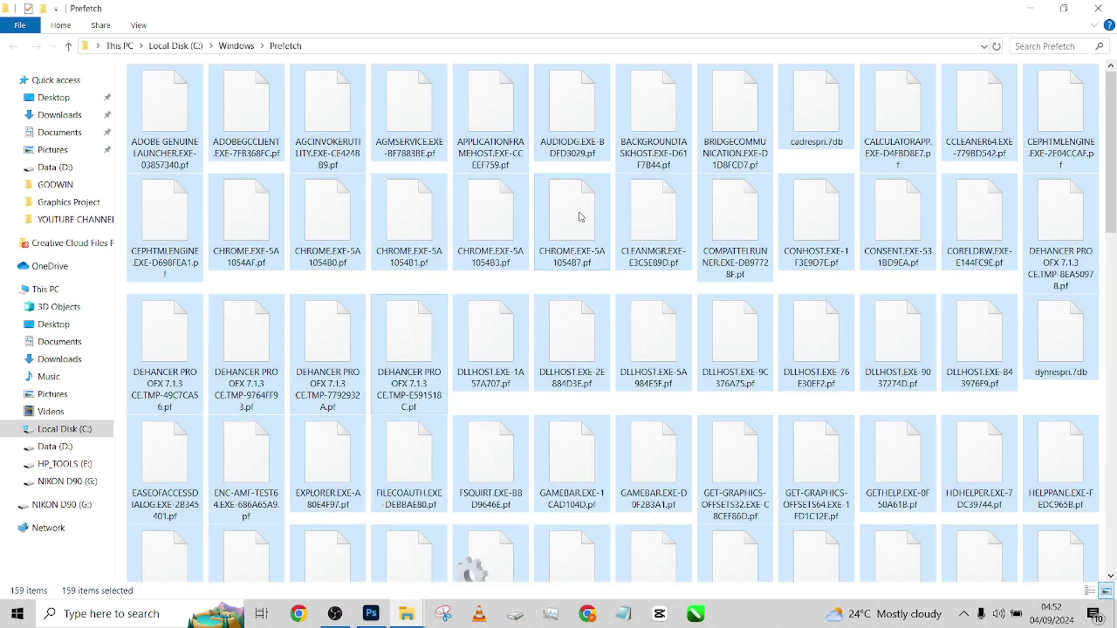
key(Delete)
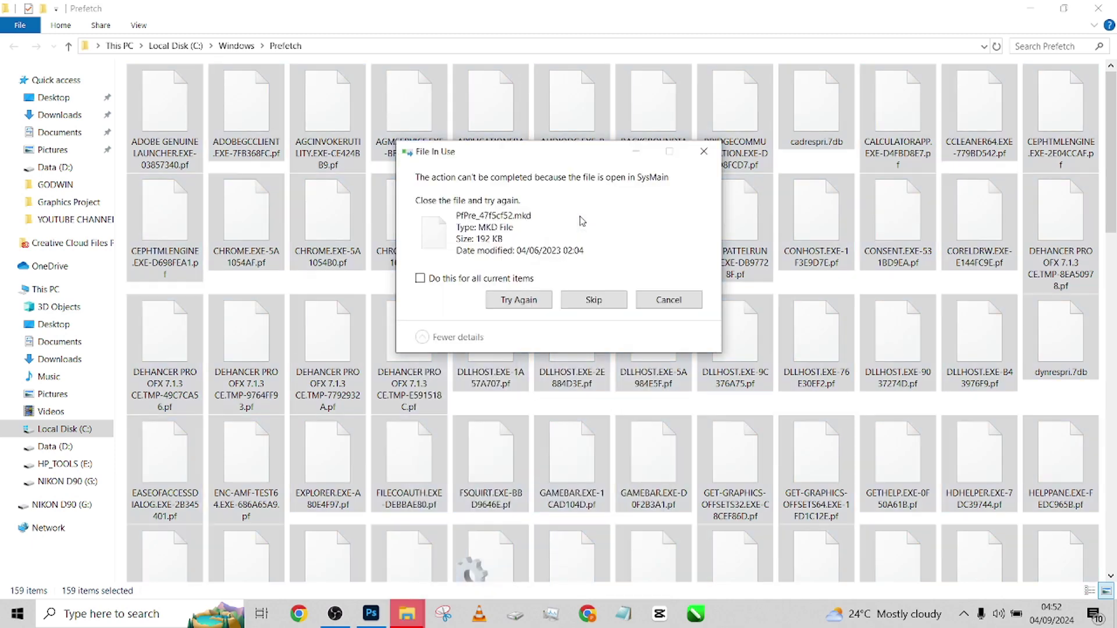
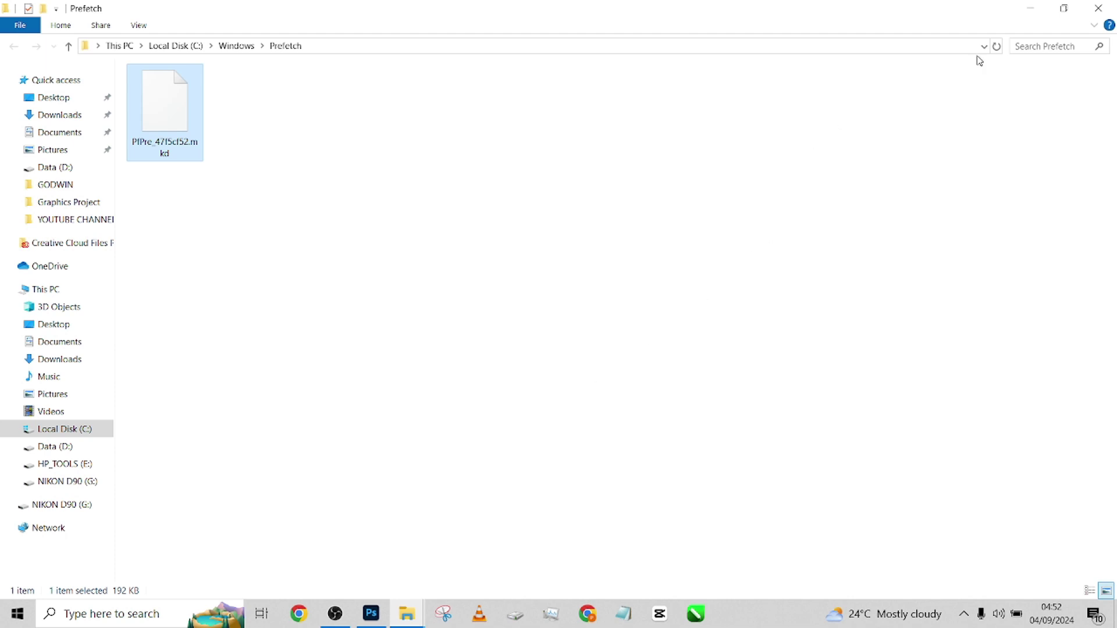
click(1099, 8)
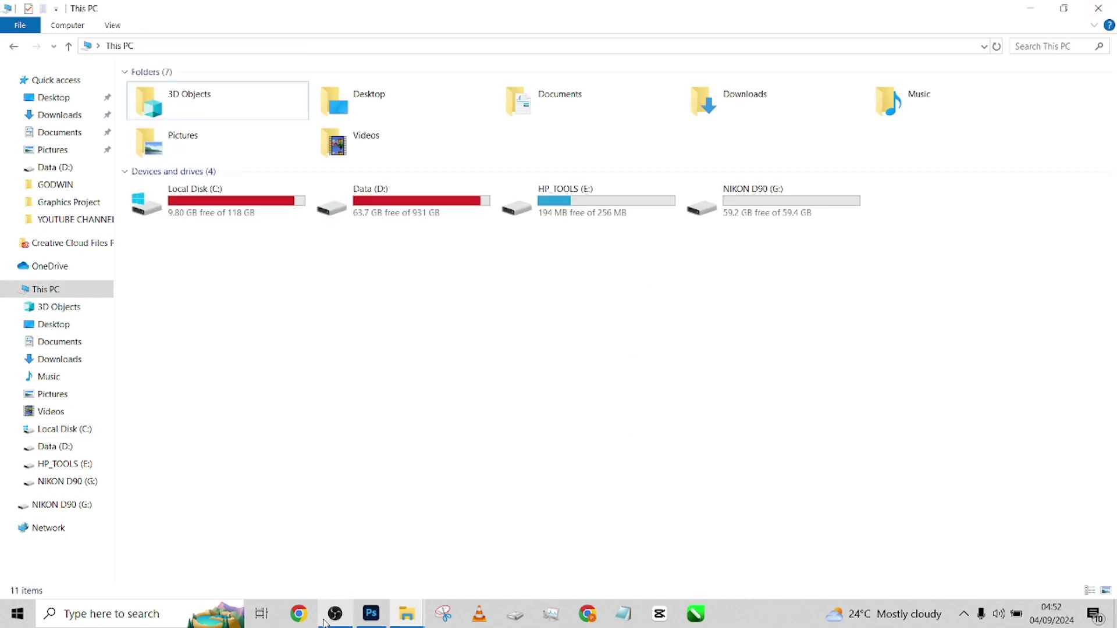
Switch to Photoshop and open its Performance preferences
click(371, 614)
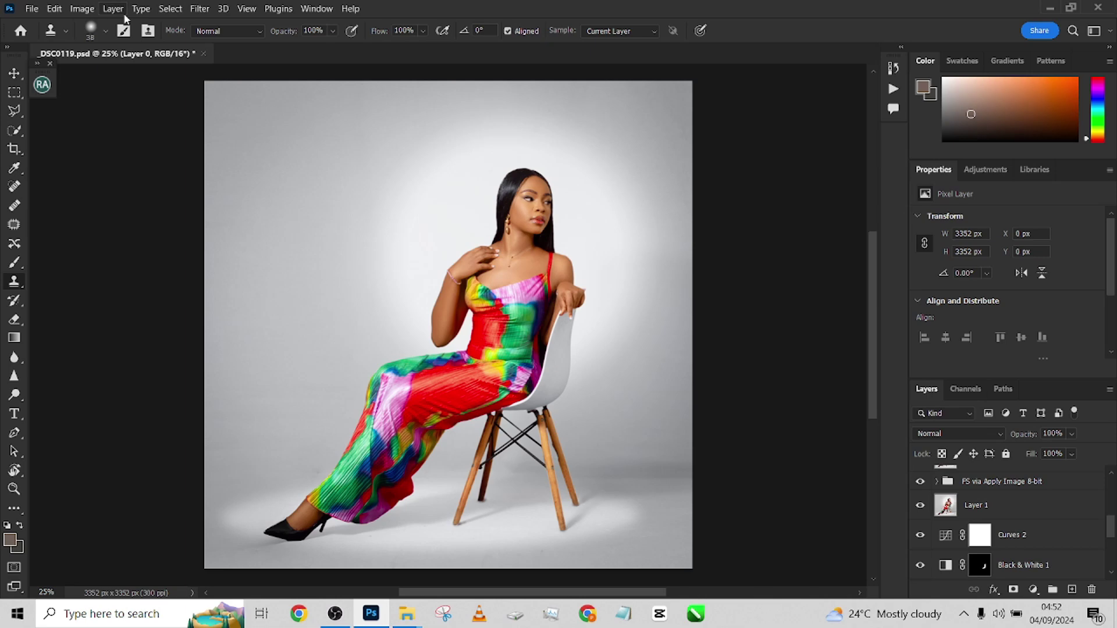
click(60, 10)
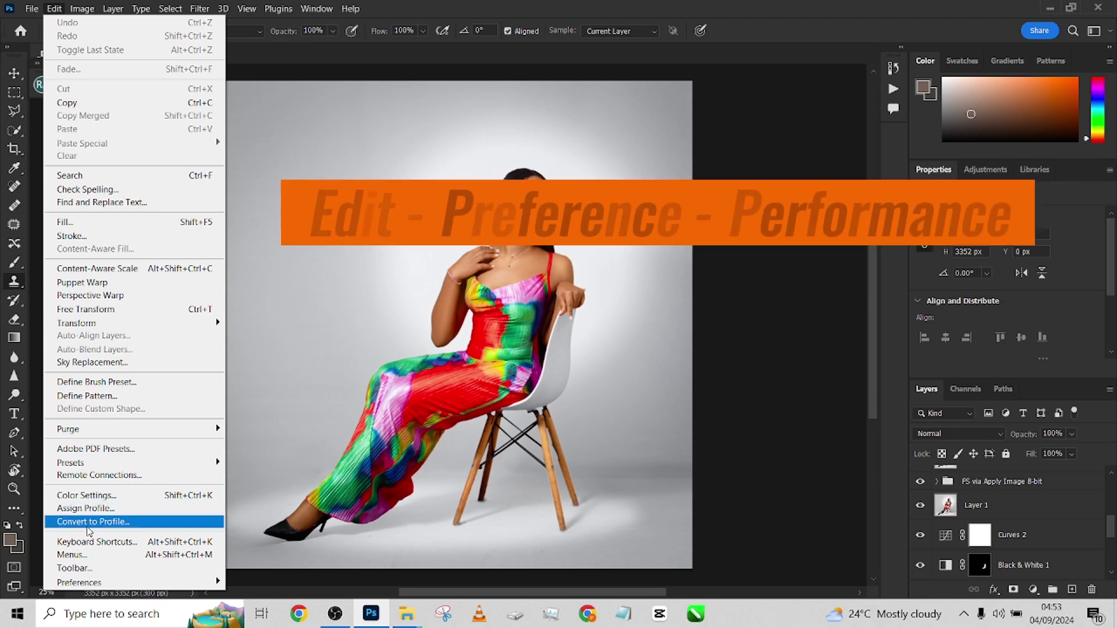
mouse_move(100, 583)
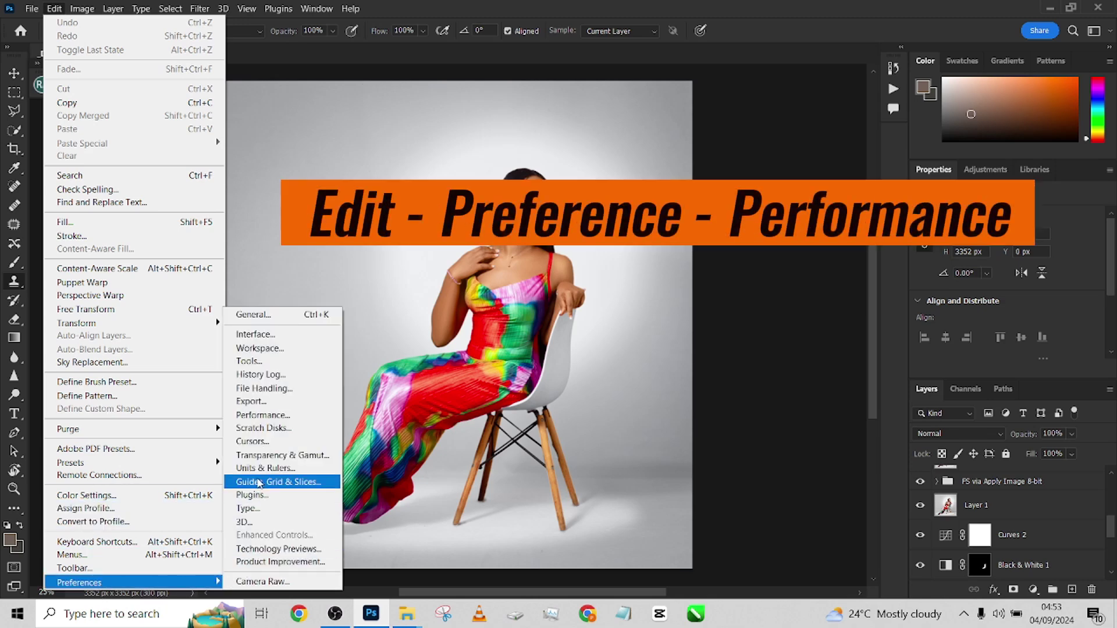
click(261, 418)
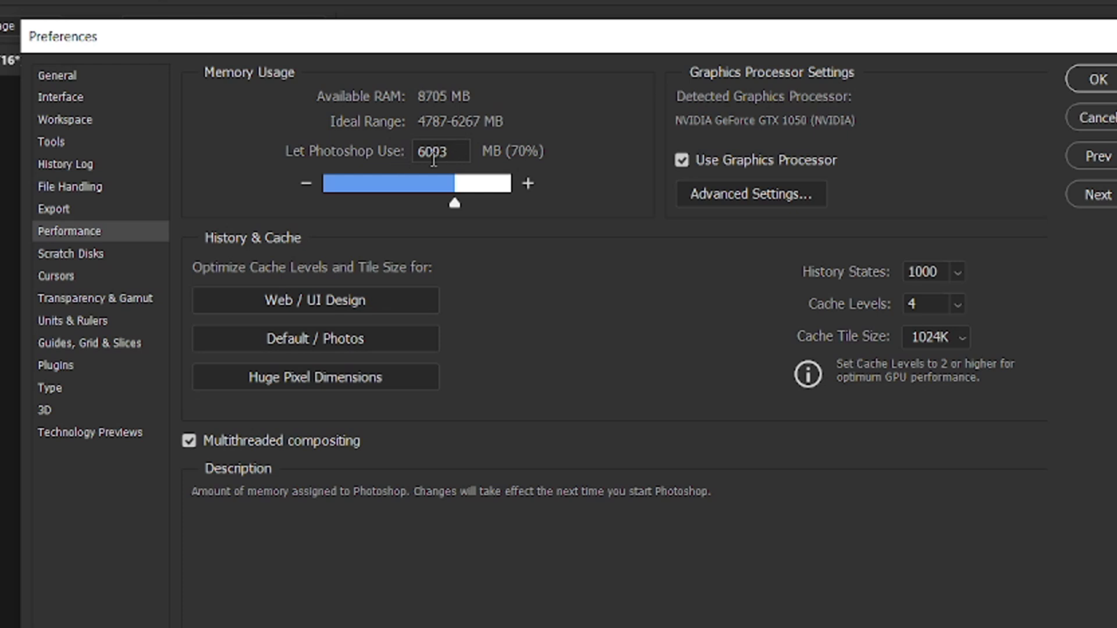
Let Photoshop use 6620 MB (76%) of memory, set History States to 100, and apply the preferences
drag(460, 202, 666, 232)
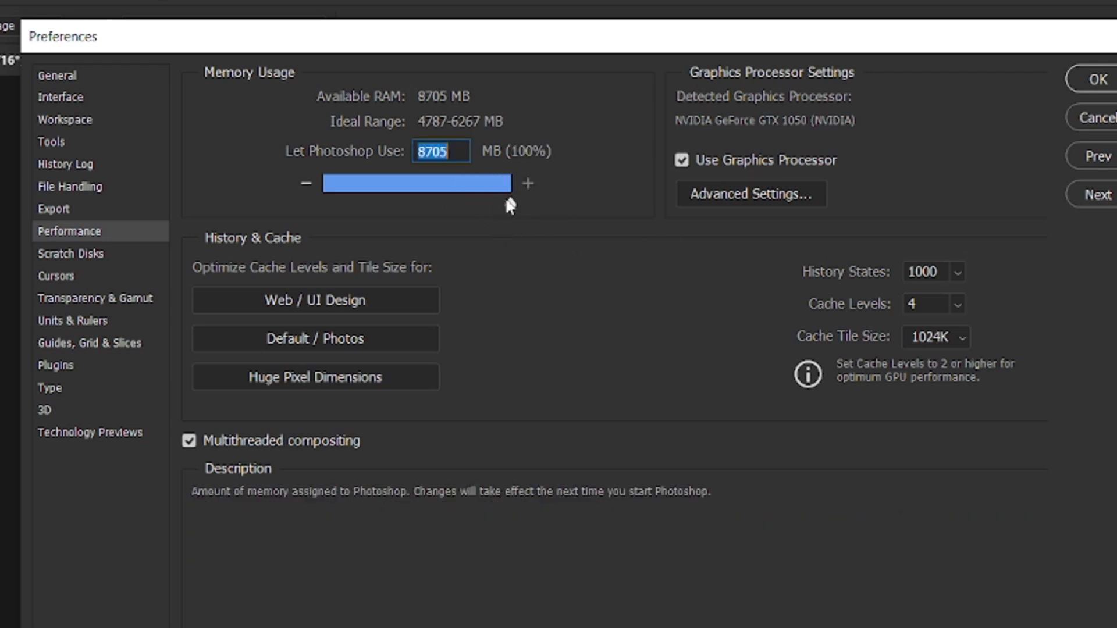
drag(512, 204, 466, 204)
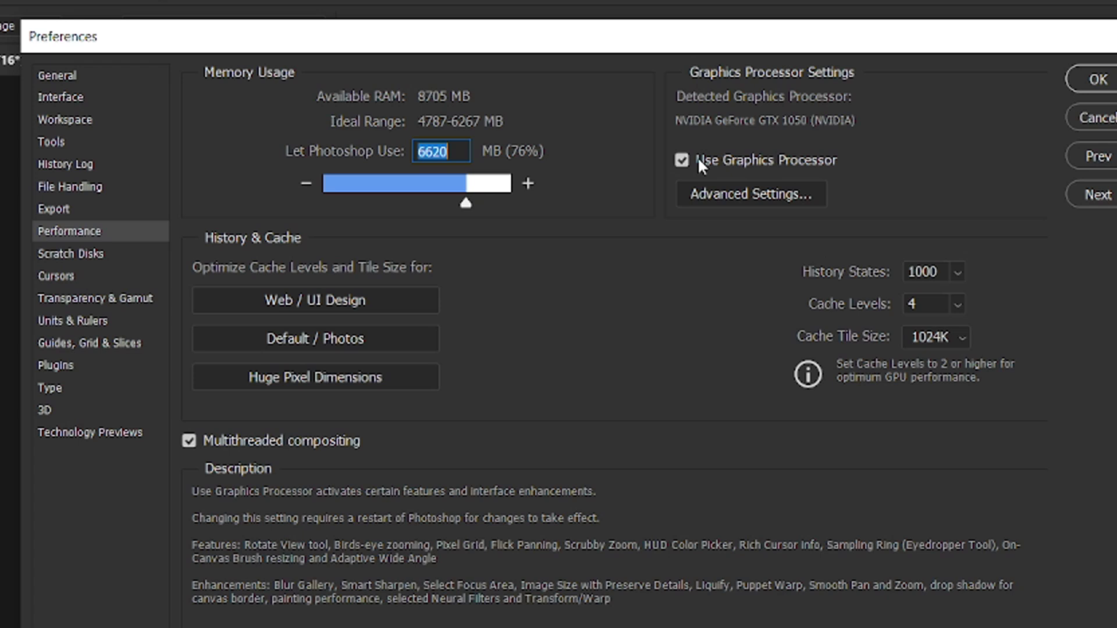
click(943, 271)
drag(943, 271, 893, 277)
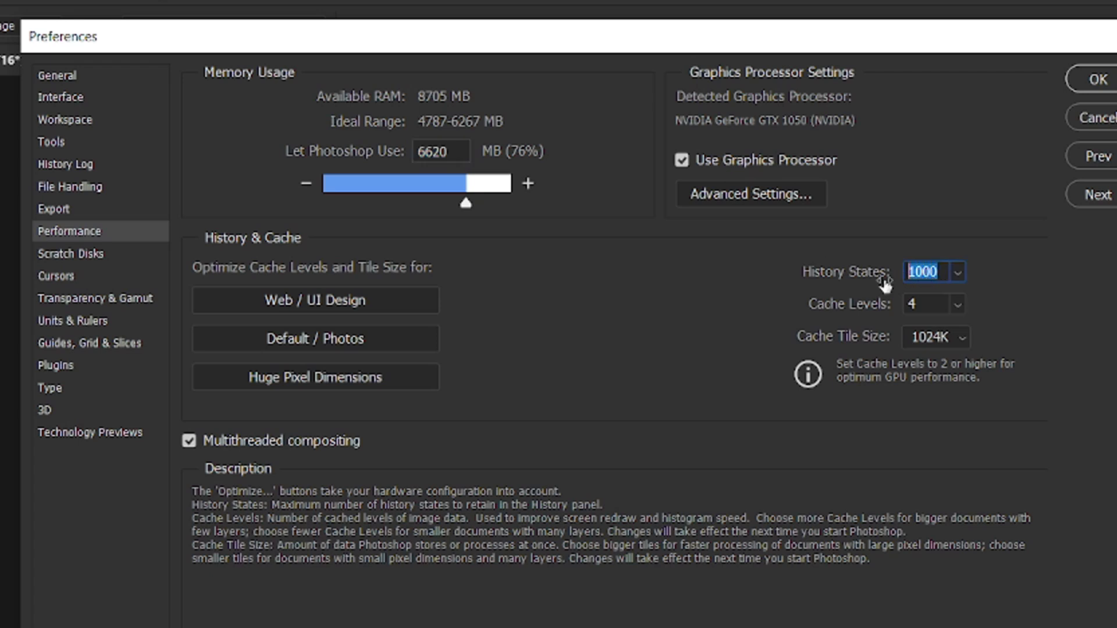
text(100)
mouse_move(213, 449)
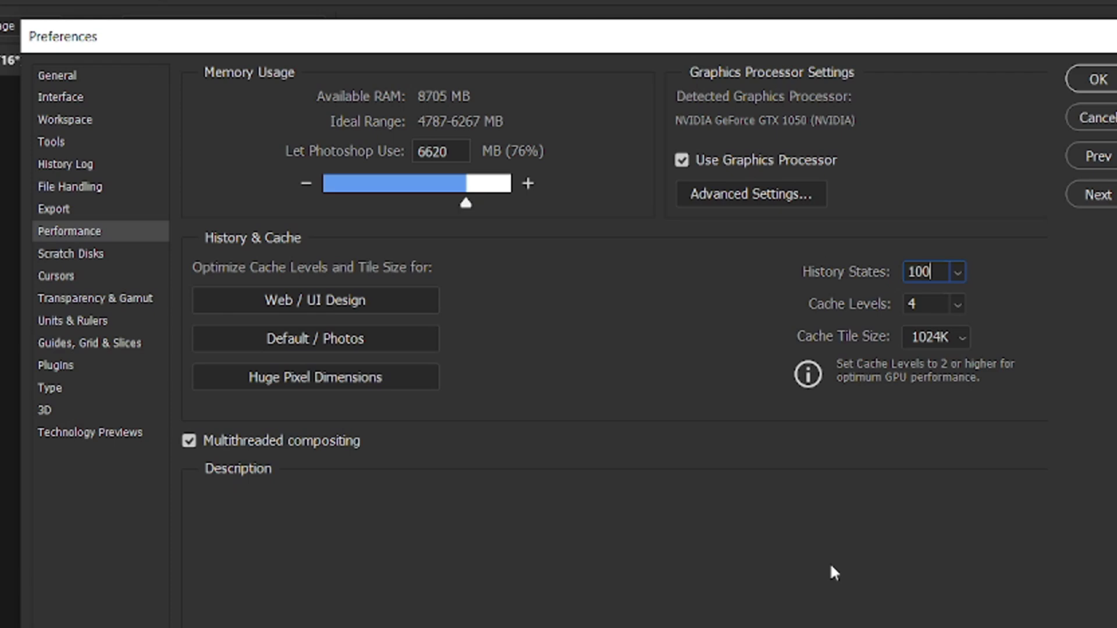
click(1097, 81)
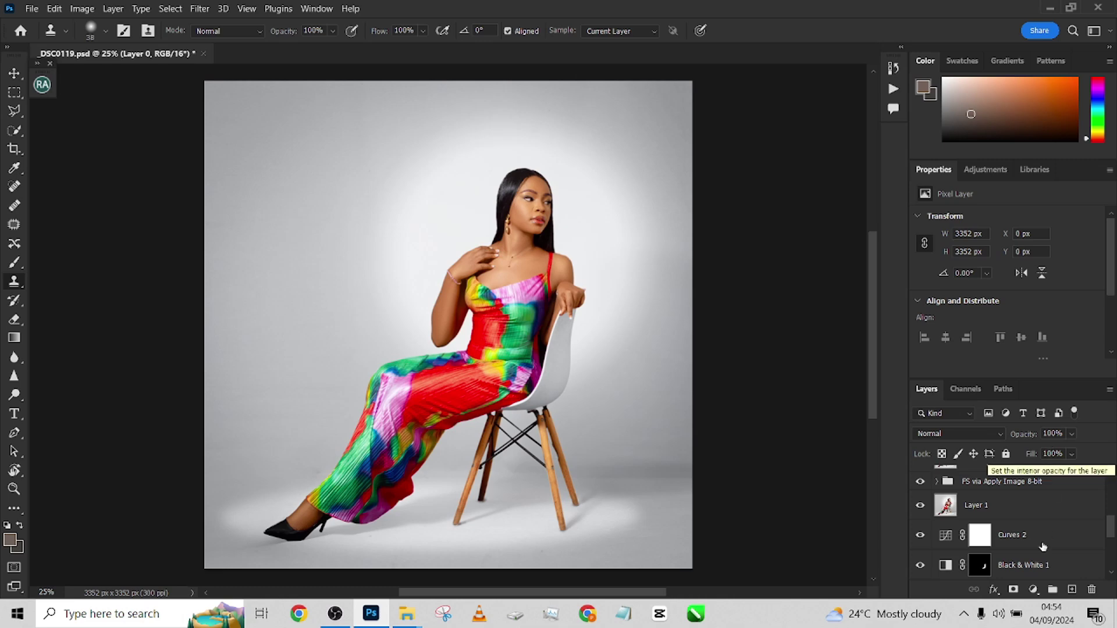
Group all layers above Layer 0, from Color Fill 1 up to the sharpening layer, into one group
mouse_move(1111, 536)
mouse_down()
mouse_move(1111, 482)
mouse_move(1115, 589)
mouse_move(1112, 492)
mouse_move(1115, 570)
mouse_up()
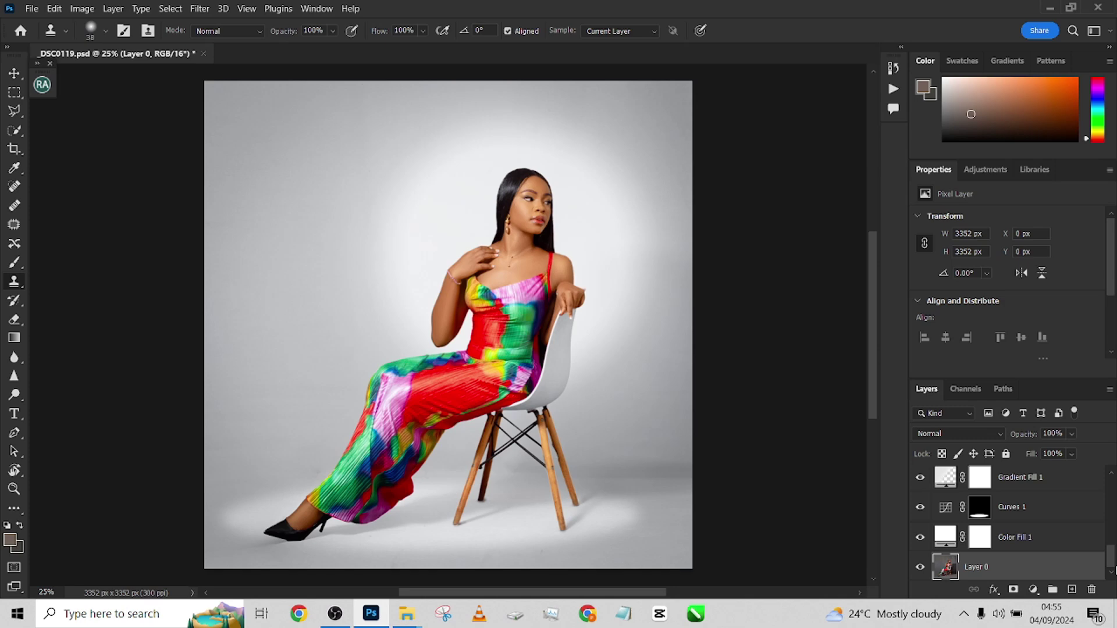
click(1073, 544)
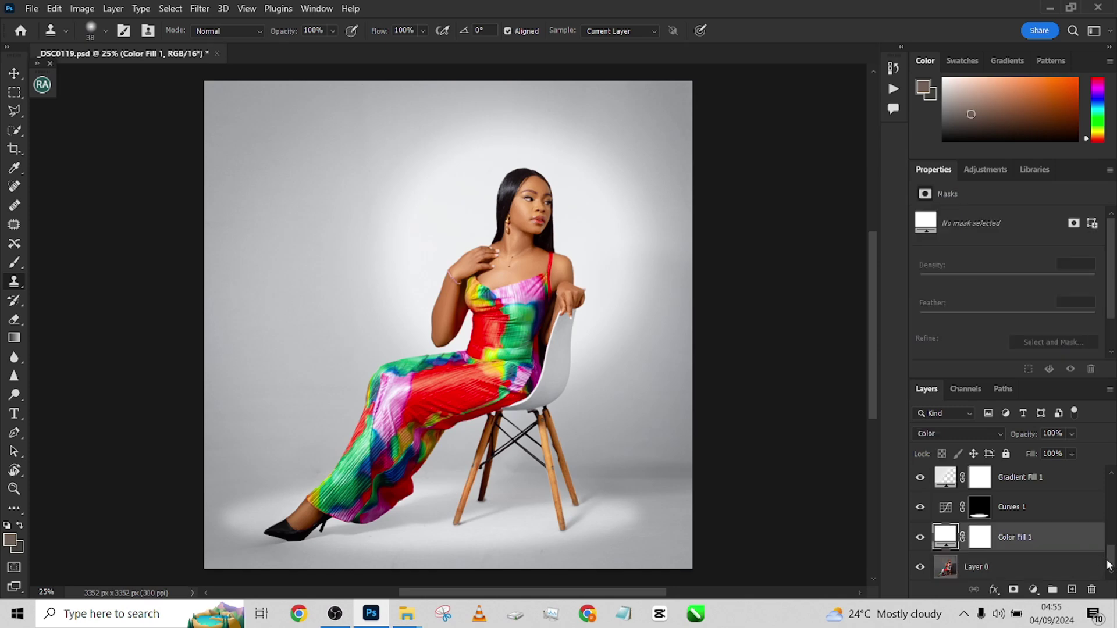
drag(1112, 564, 1112, 489)
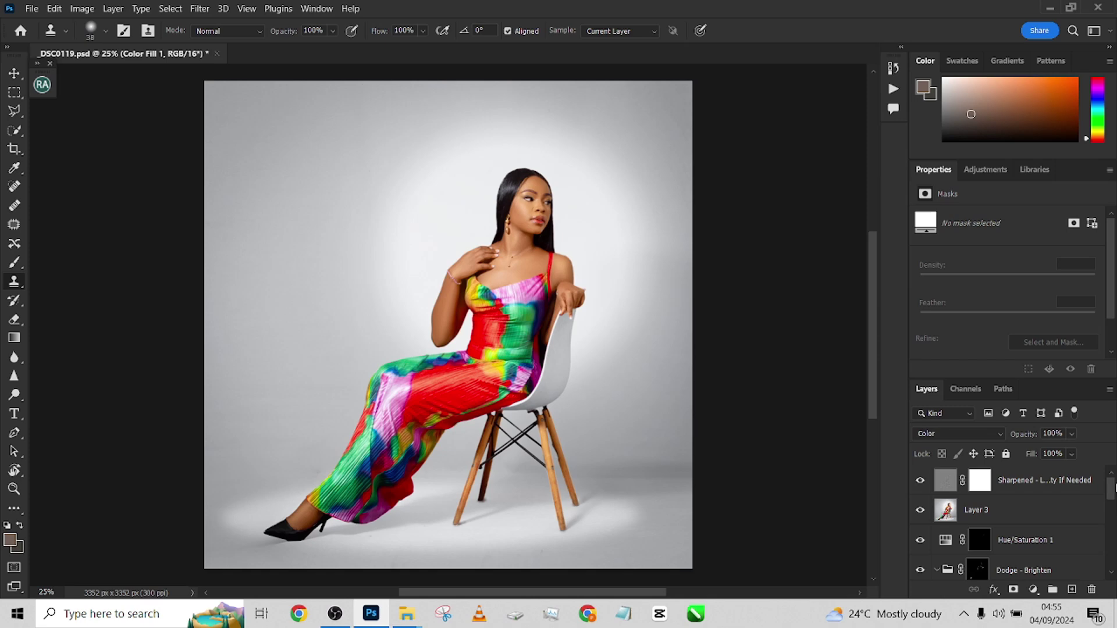
click(1084, 492)
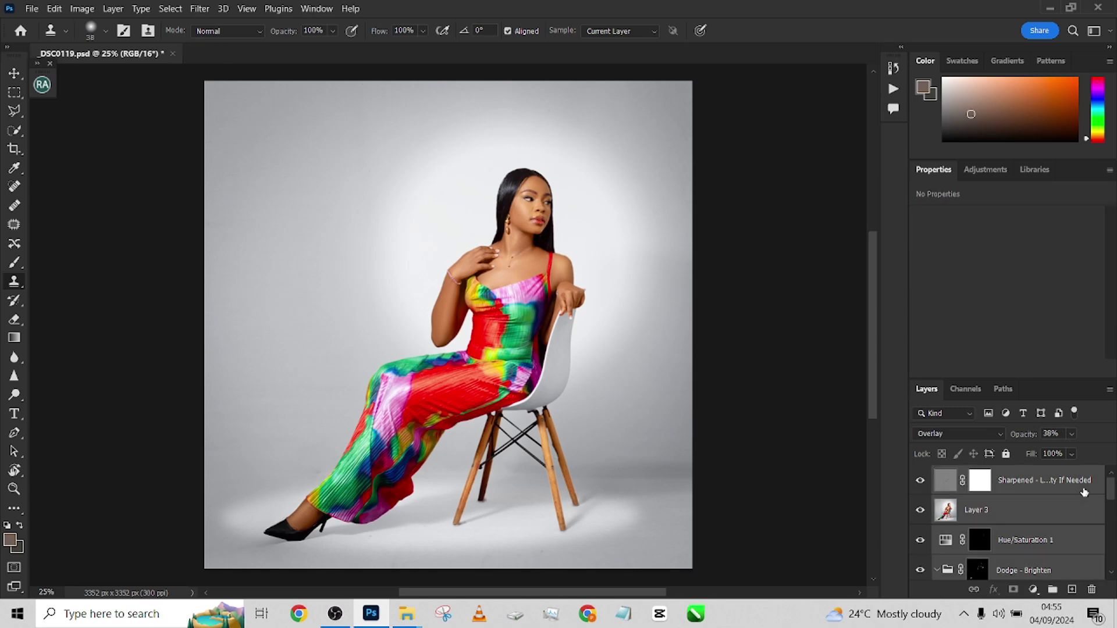
key(ctrl+g)
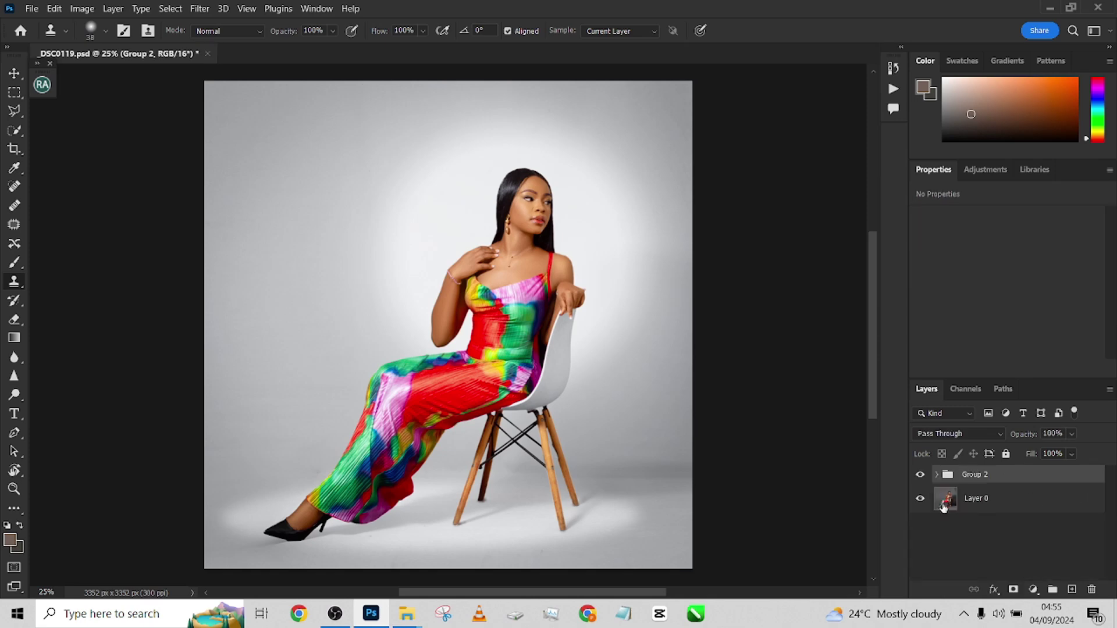
Toggle the new group's visibility several times to compare the edited photo with the original Layer 0
click(921, 475)
click(921, 476)
click(921, 475)
click(921, 476)
click(922, 475)
click(921, 475)
Convert the layer group to a smart object and open its contents for editing
right_click(1016, 478)
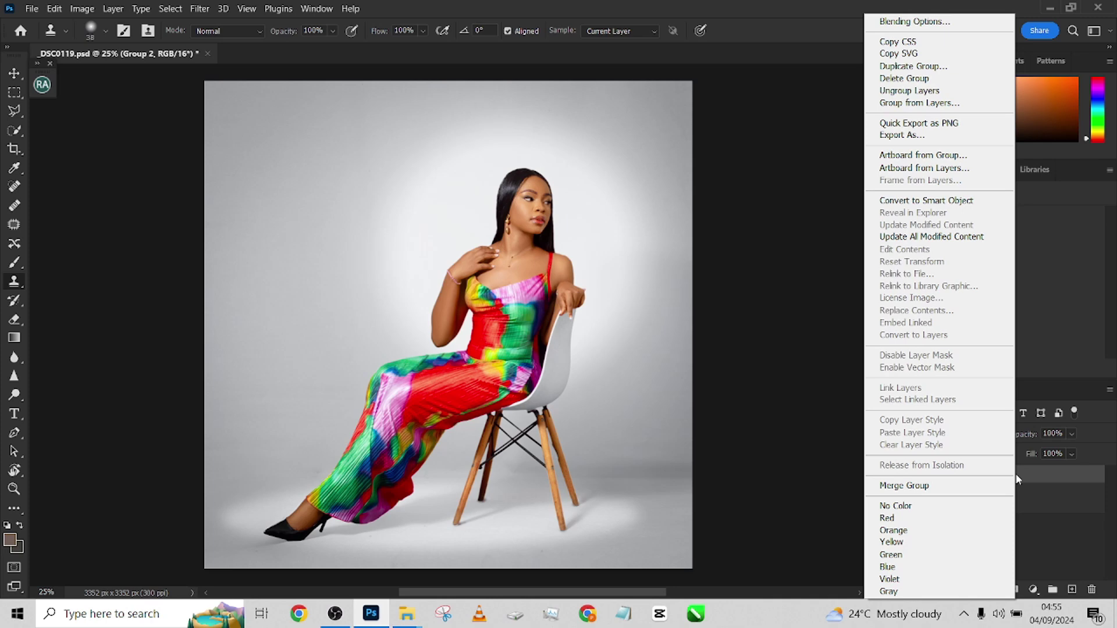
click(919, 202)
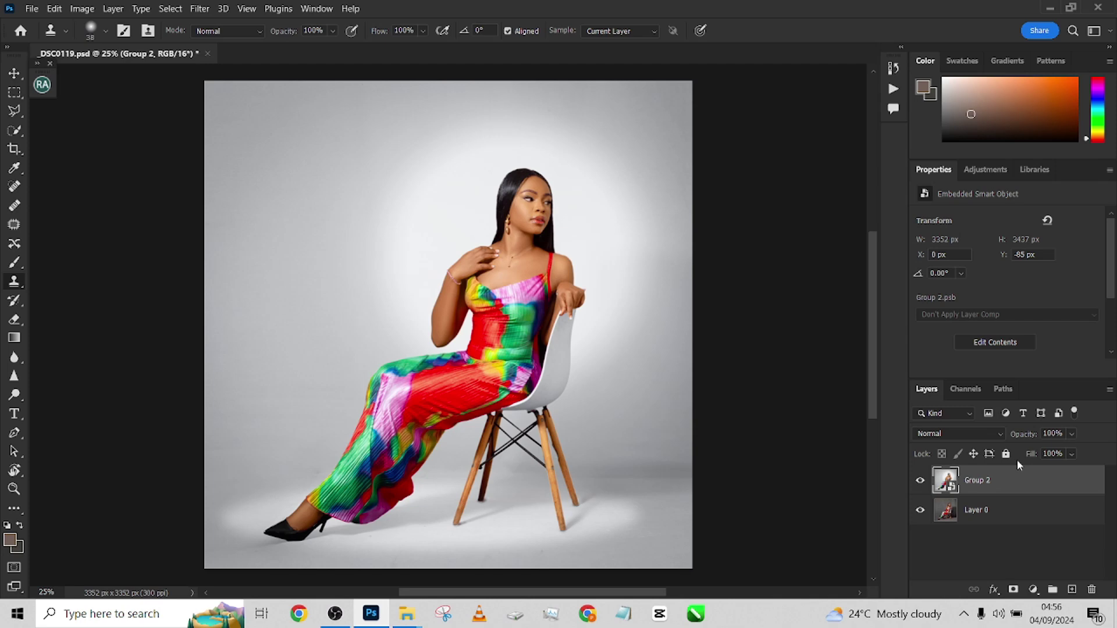
double_click(951, 486)
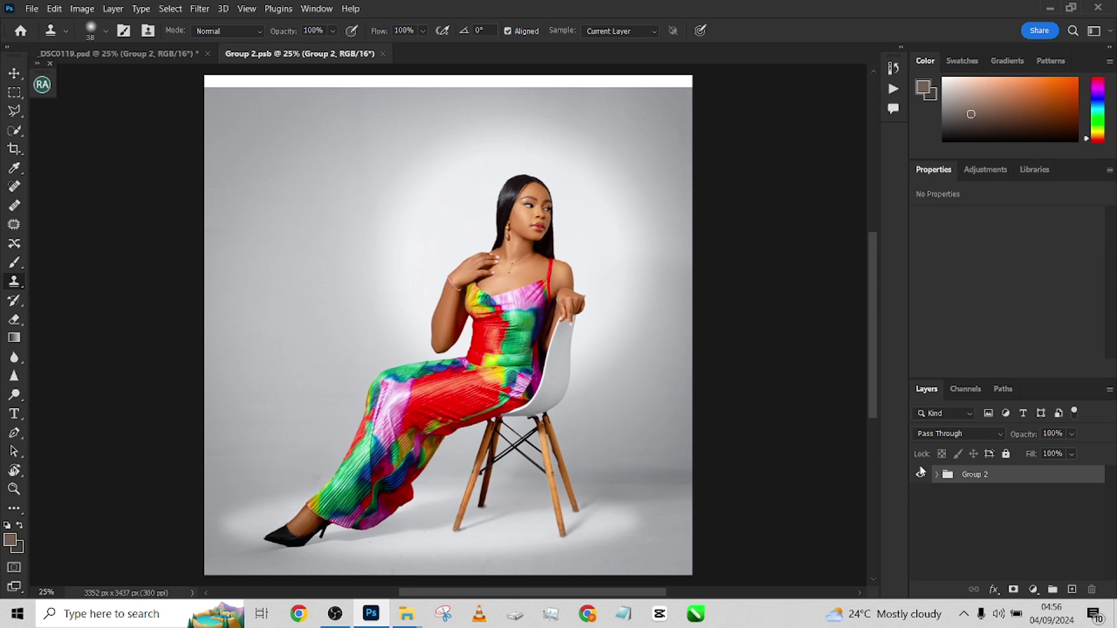
Review the layers inside the smart object's group, collapse the group again, and save the contents
click(938, 477)
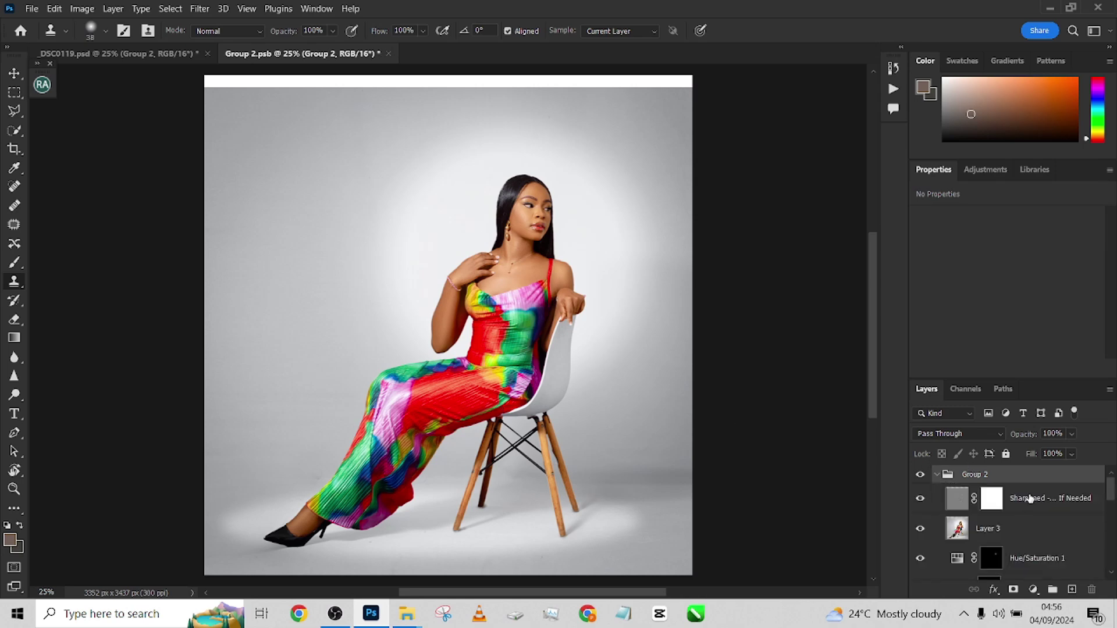
scroll(1021, 533, down, 5)
scroll(1021, 533, down, 1)
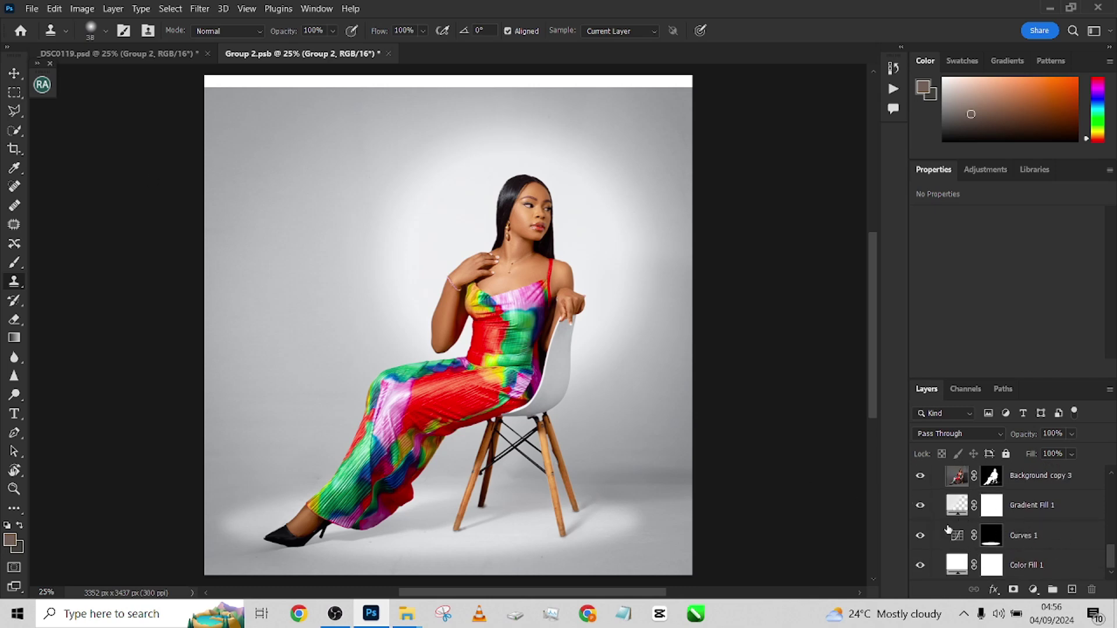
scroll(1022, 525, up, 3)
scroll(1022, 525, up, 5)
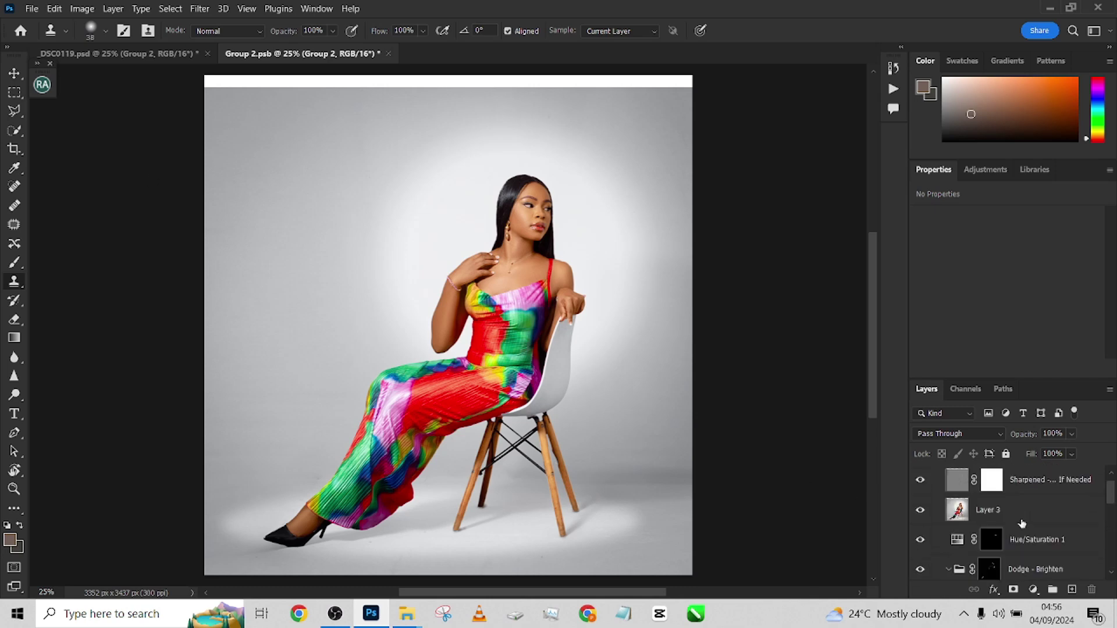
click(936, 476)
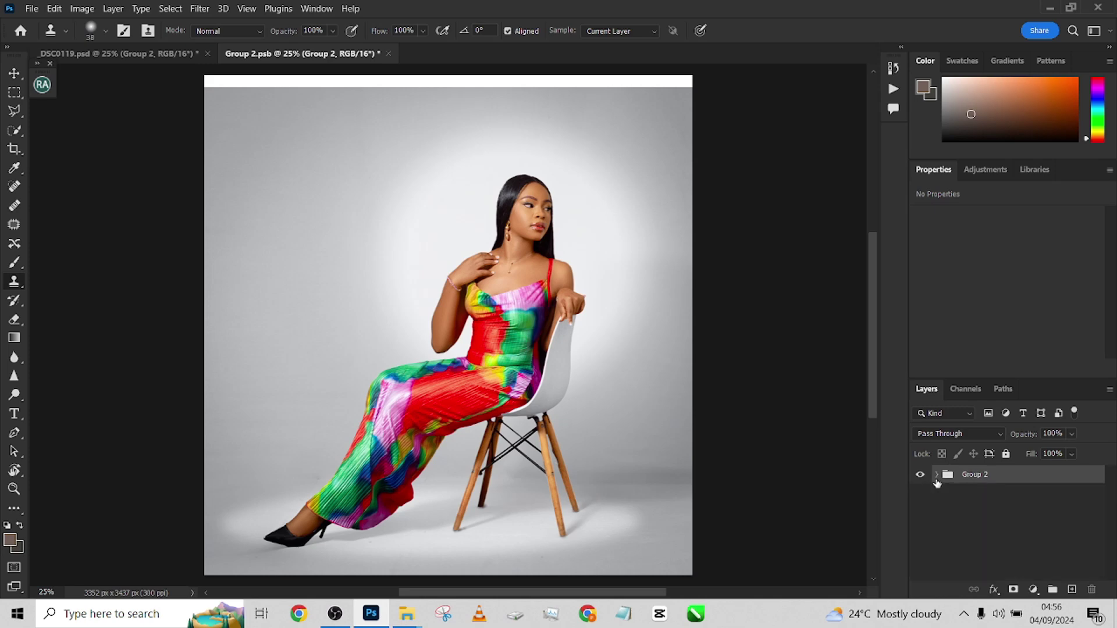
key(ctrl+s)
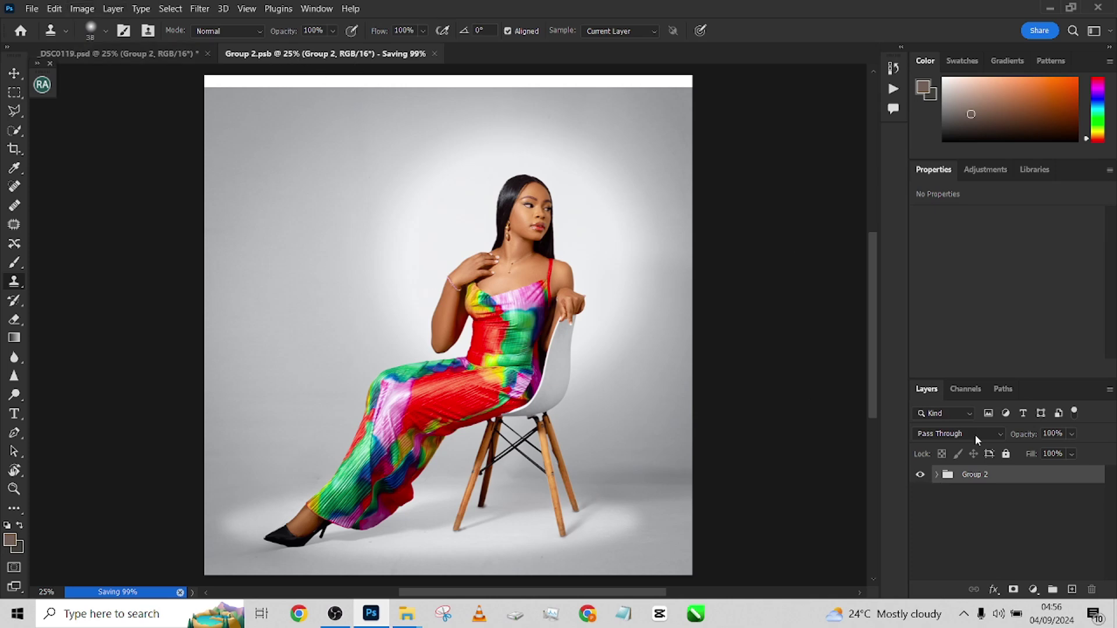
Add a Hue/Saturation adjustment layer with Saturation +100 above the group and save the smart object's contents
click(1033, 589)
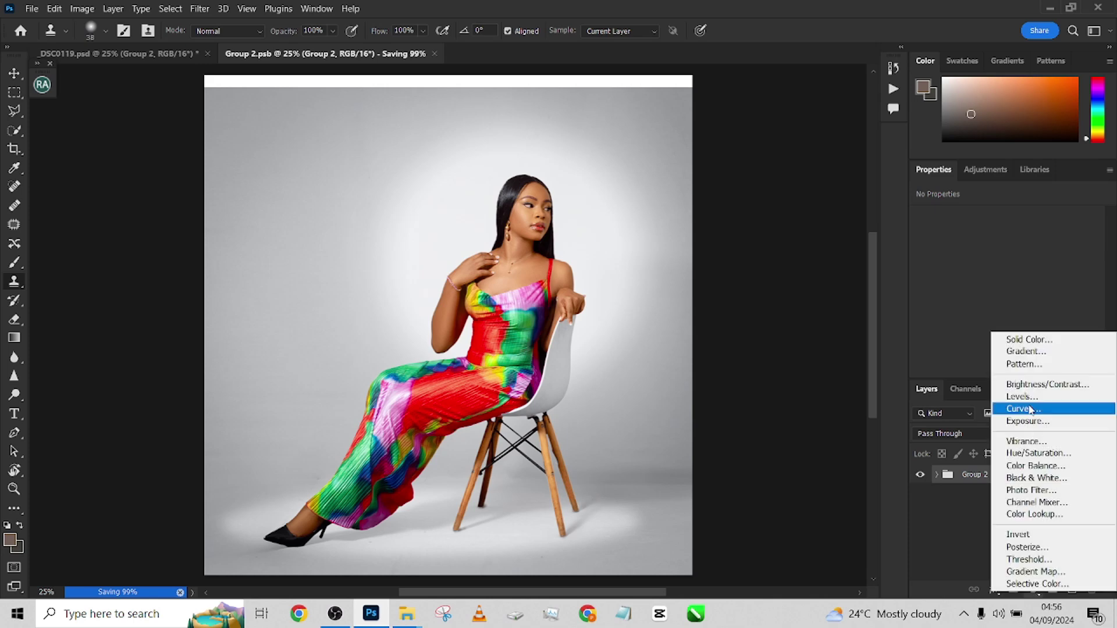
click(1038, 454)
drag(1026, 302, 1102, 304)
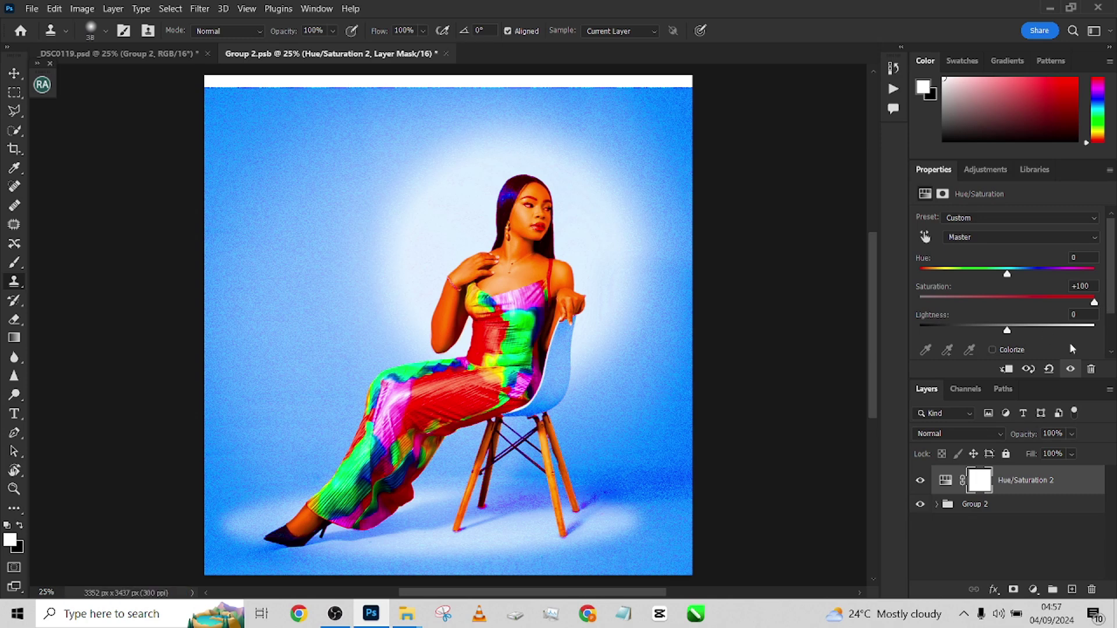
key(ctrl+s)
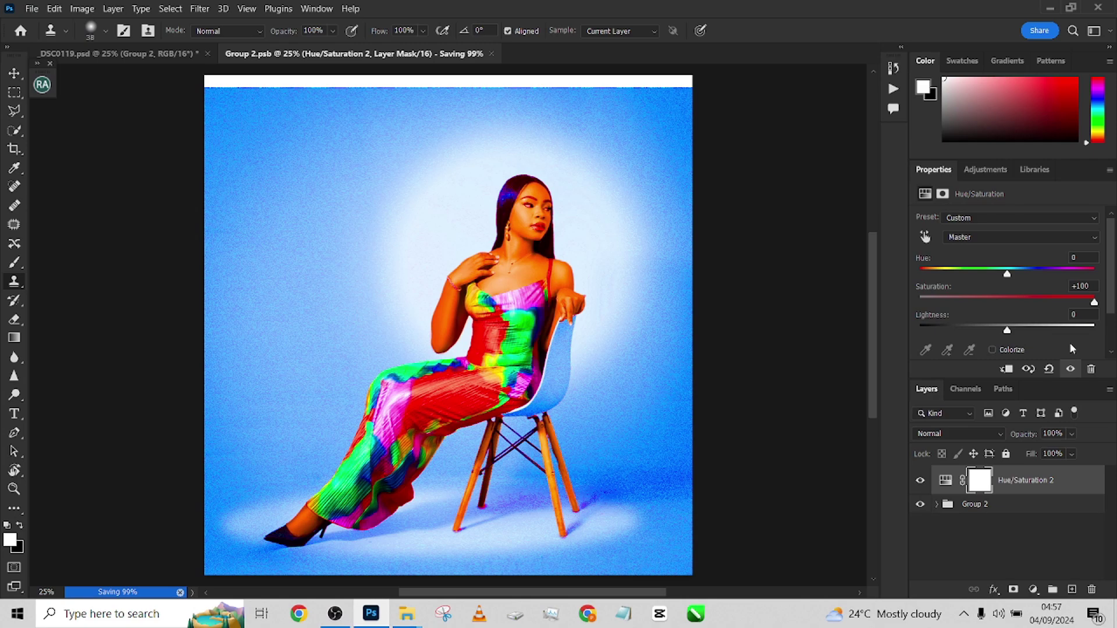
Check the saturation change in the main document _DSC0119.psd against the smart object's contents
click(84, 57)
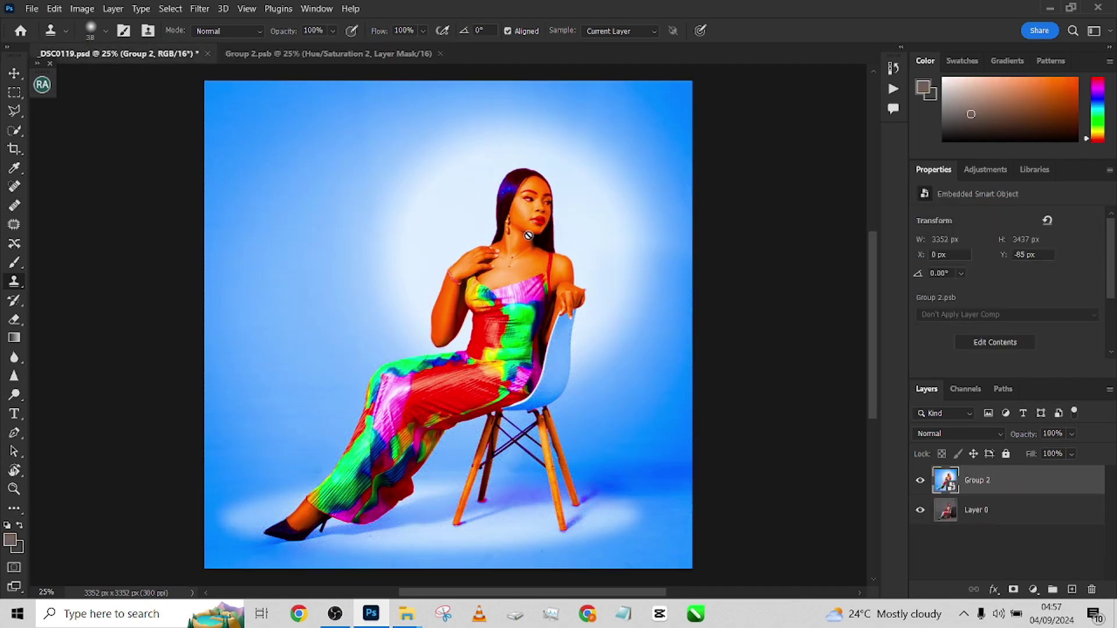
click(358, 60)
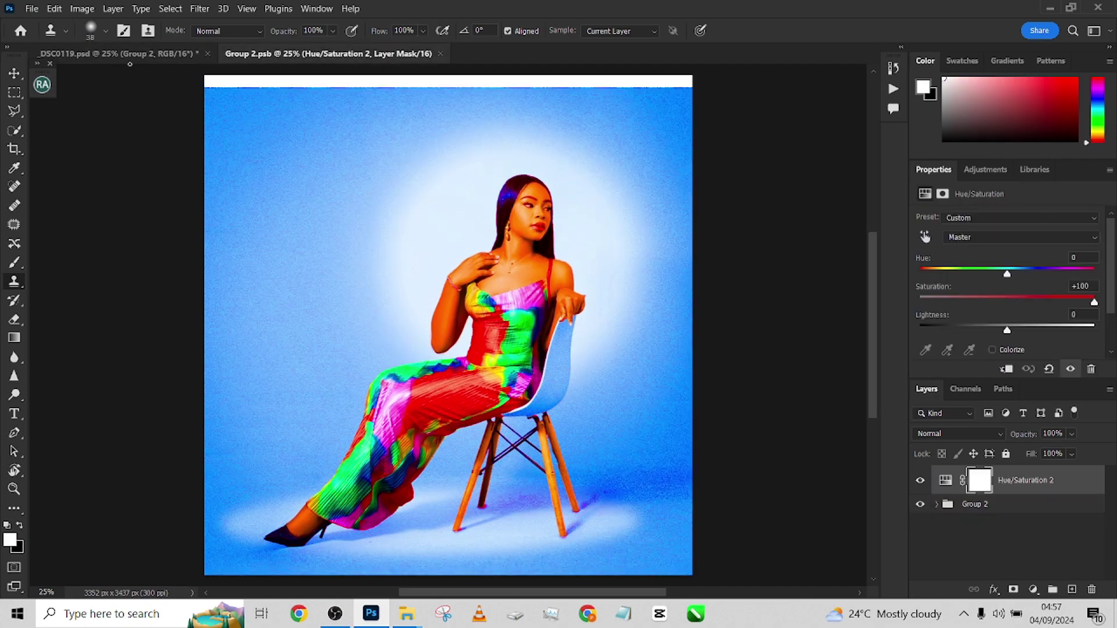
click(145, 54)
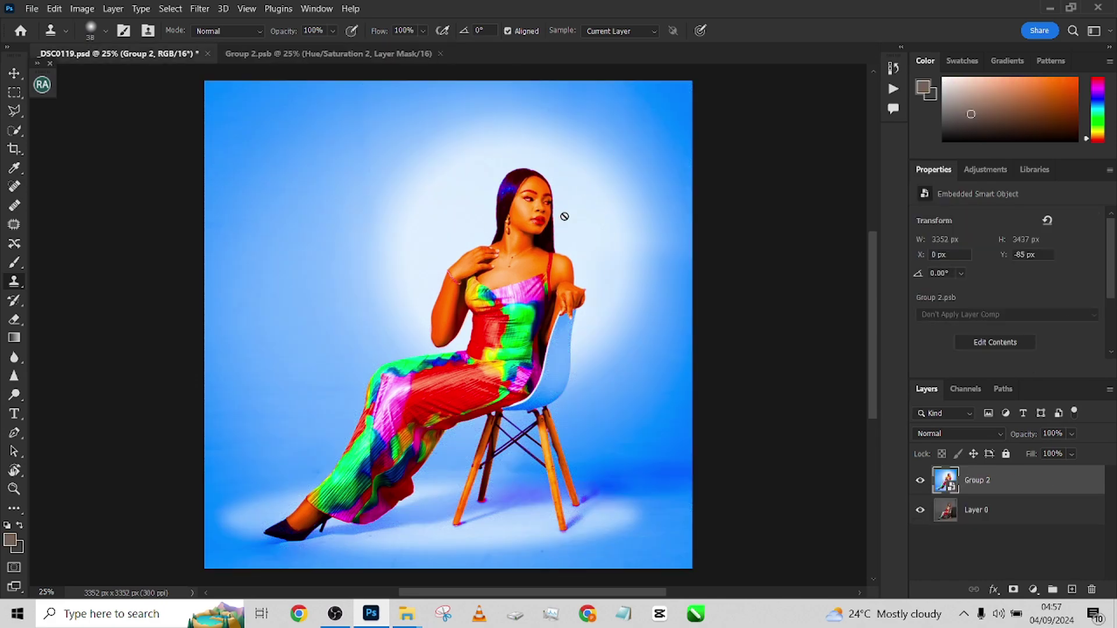
Close the smart object's contents document and flatten _DSC0119.psd into a single background layer
click(441, 54)
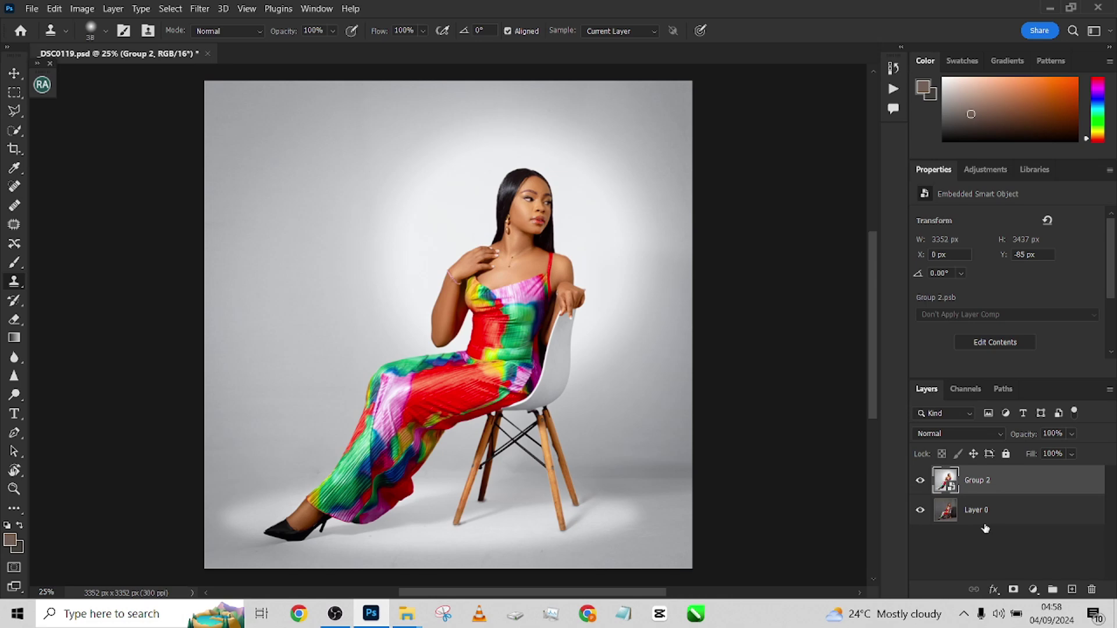
right_click(1019, 512)
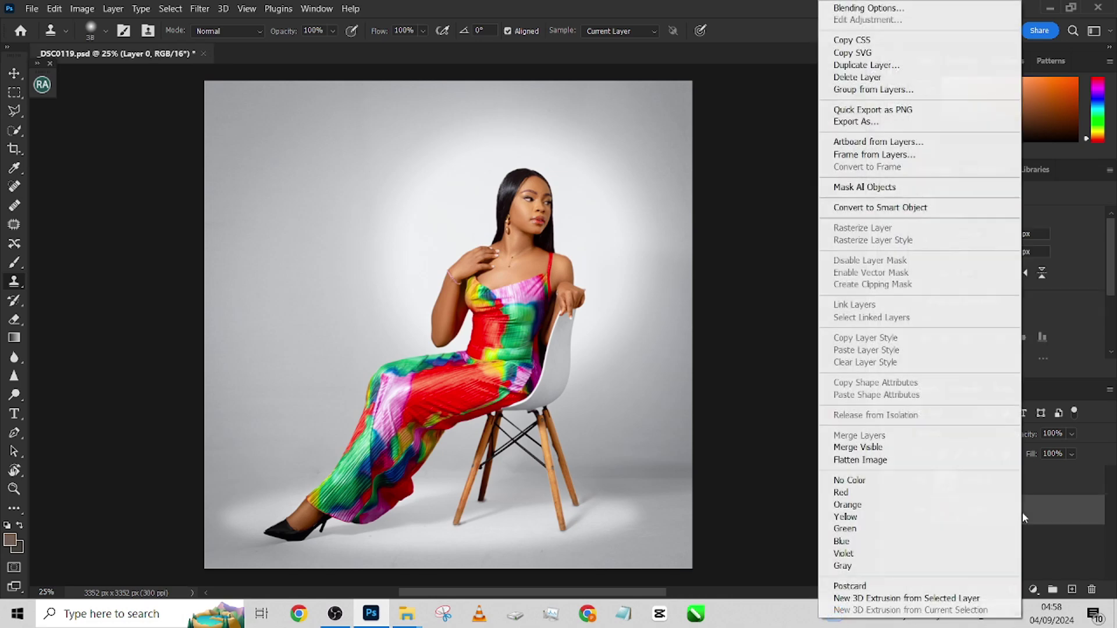
click(884, 460)
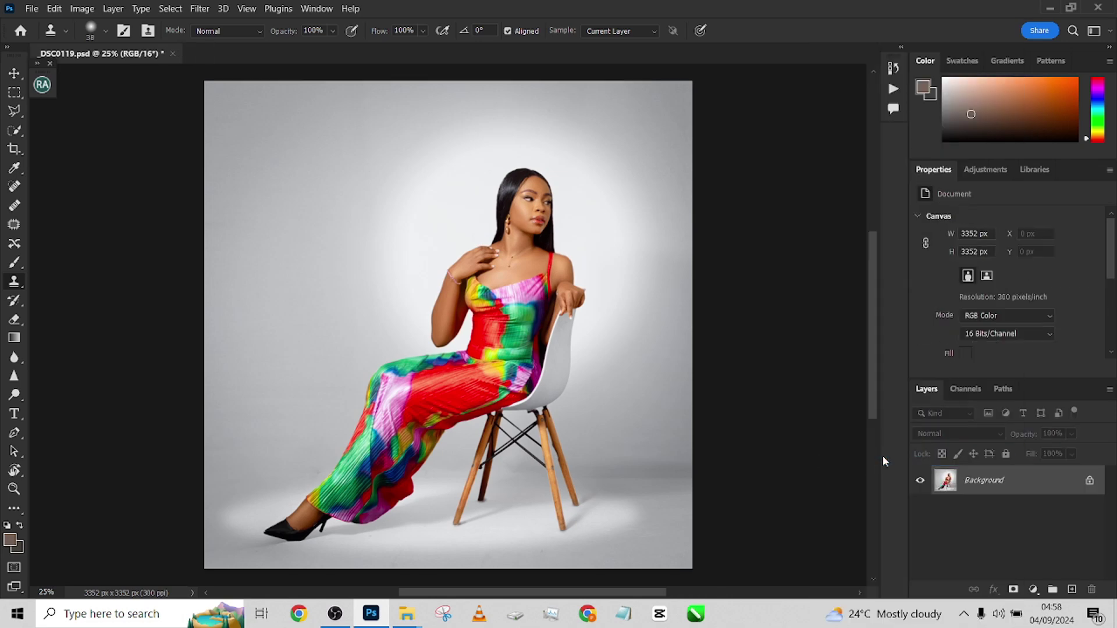